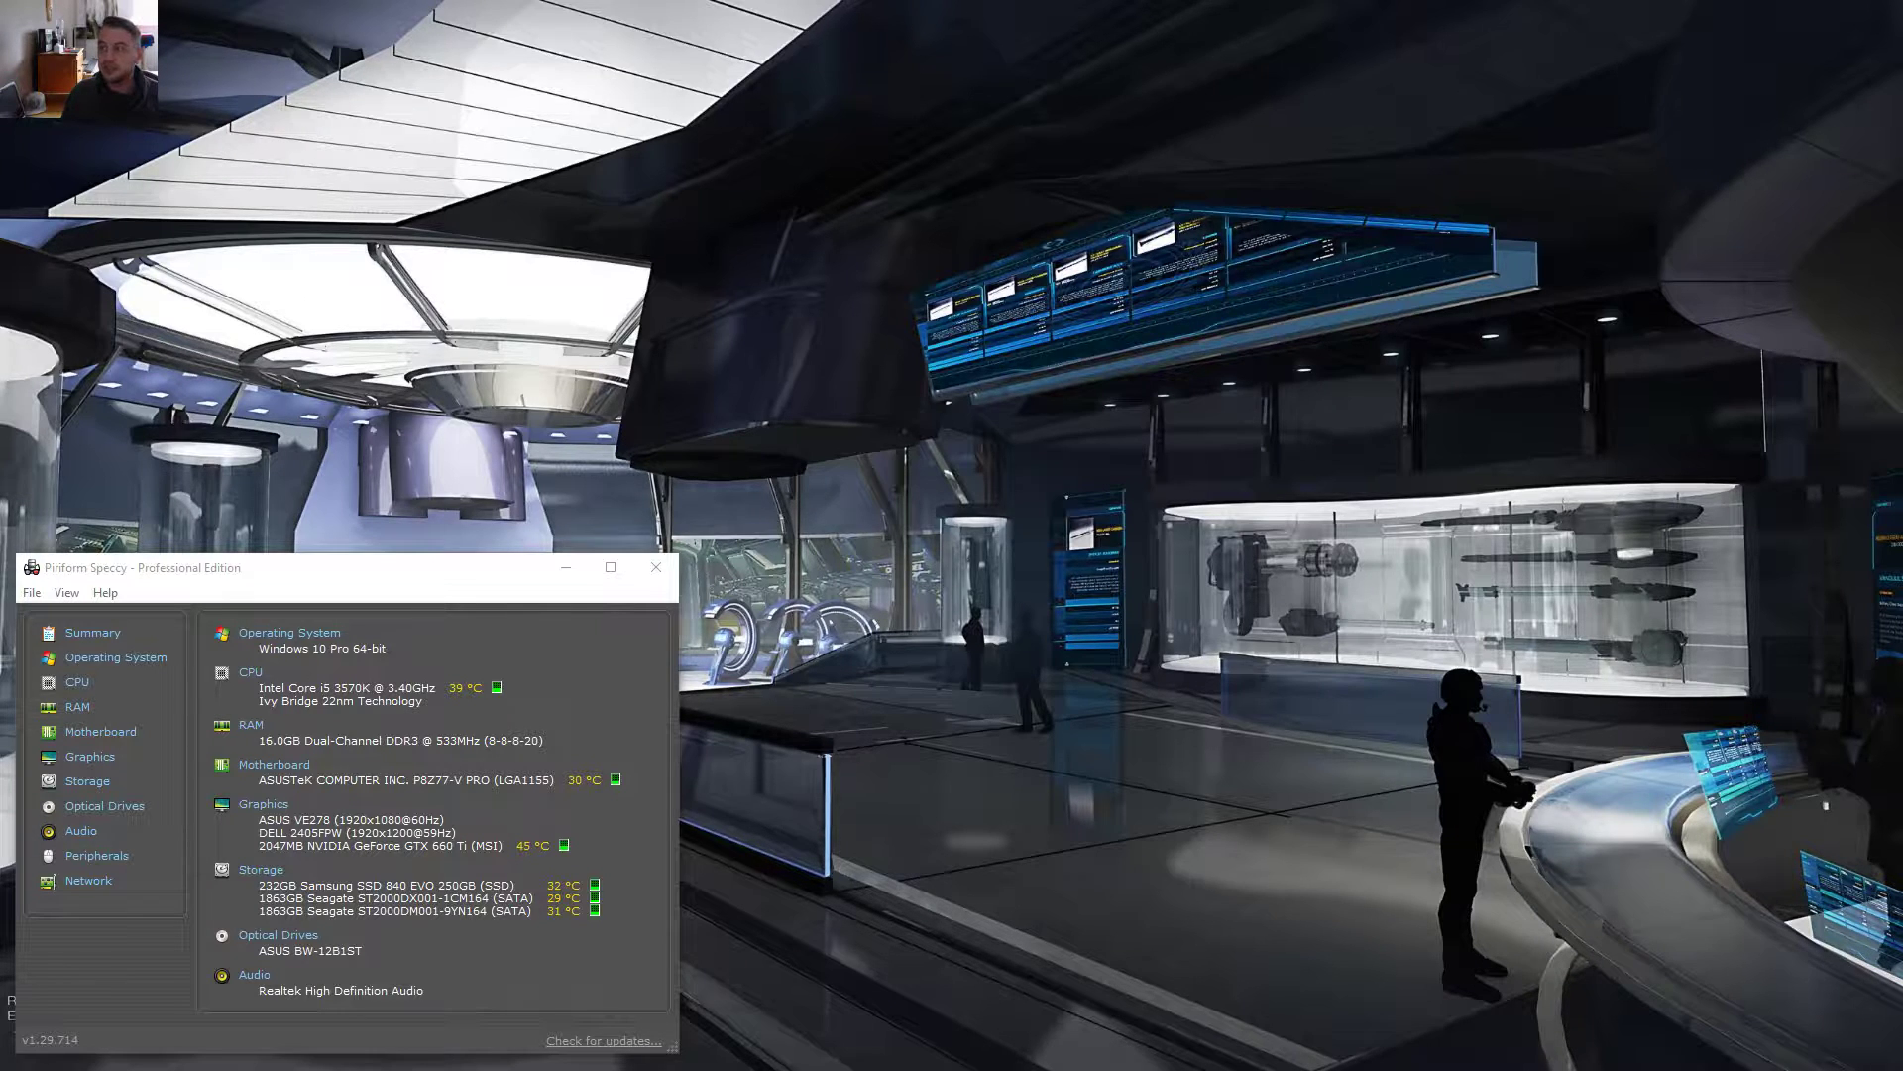
- Switch to the browser and review the TrinusVR page on Google Play, highlighting the note about the free PC server
key("alt+Tab")
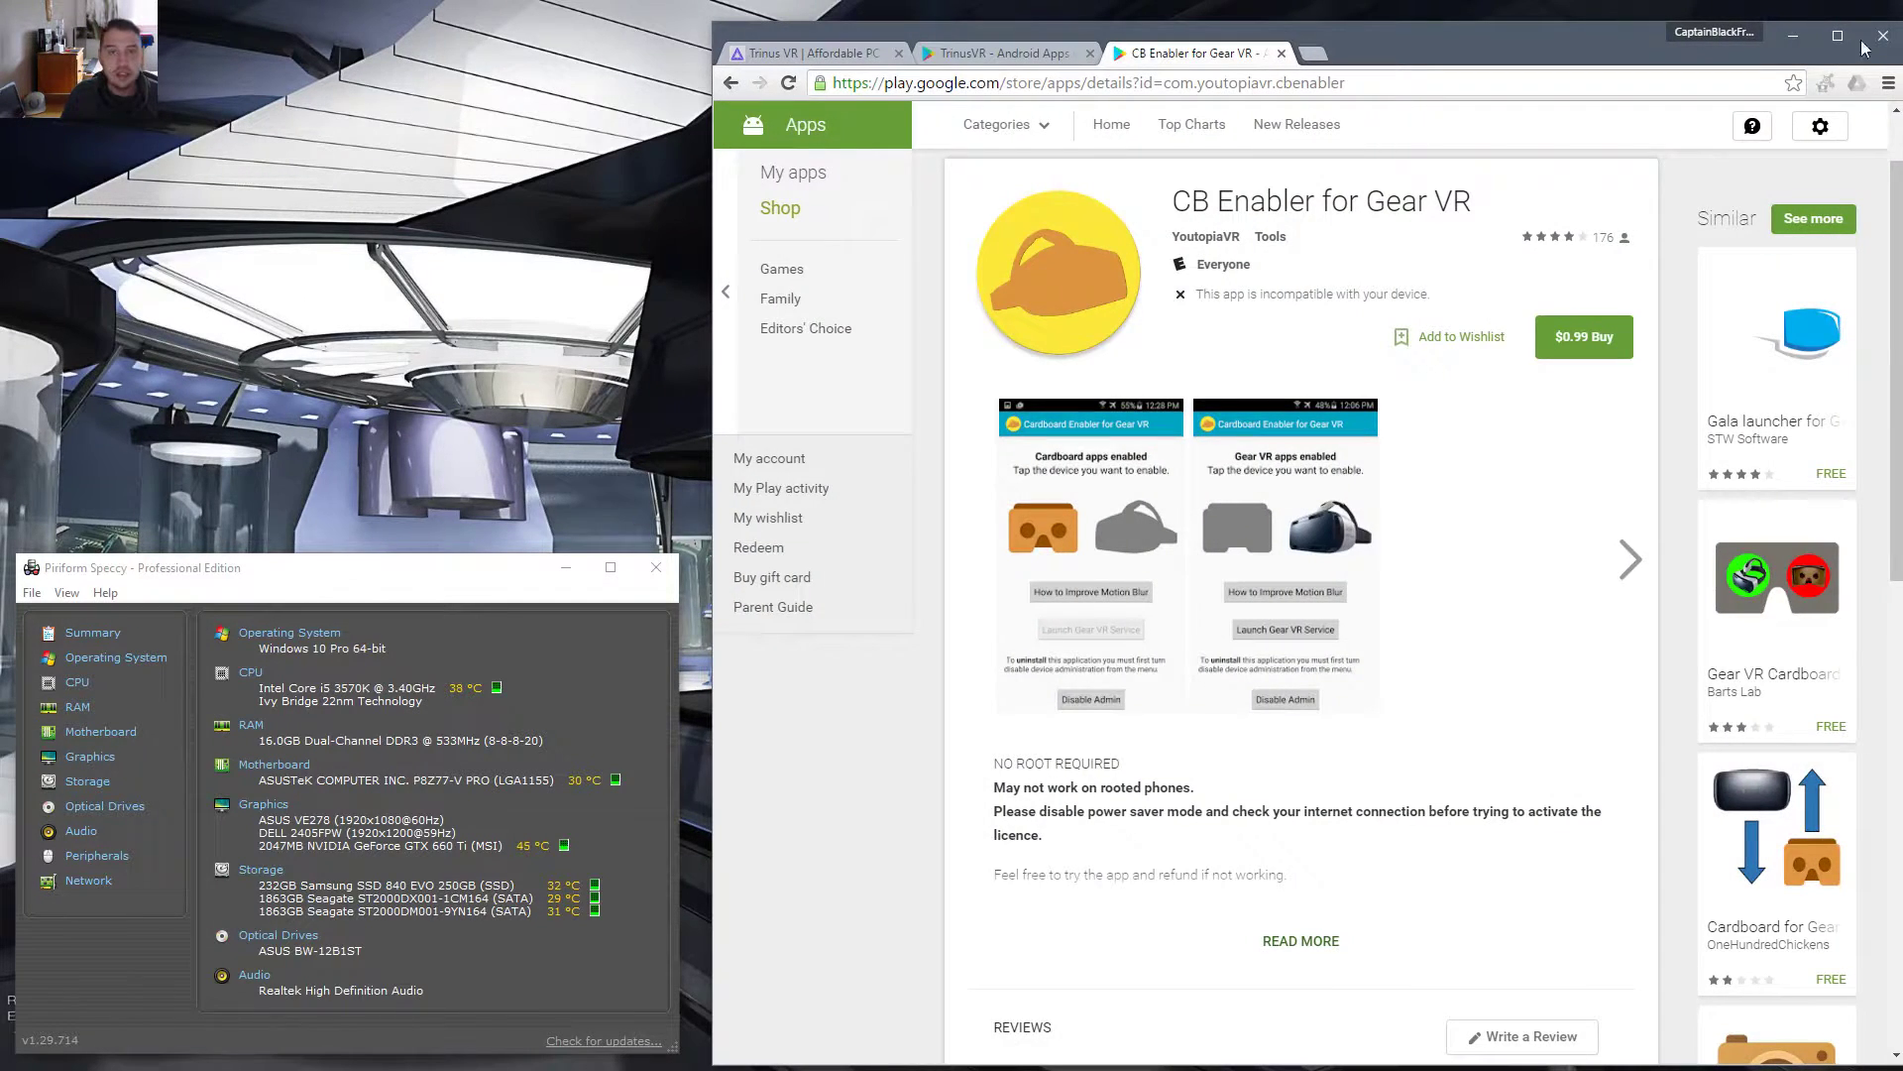
left_click(1028, 61)
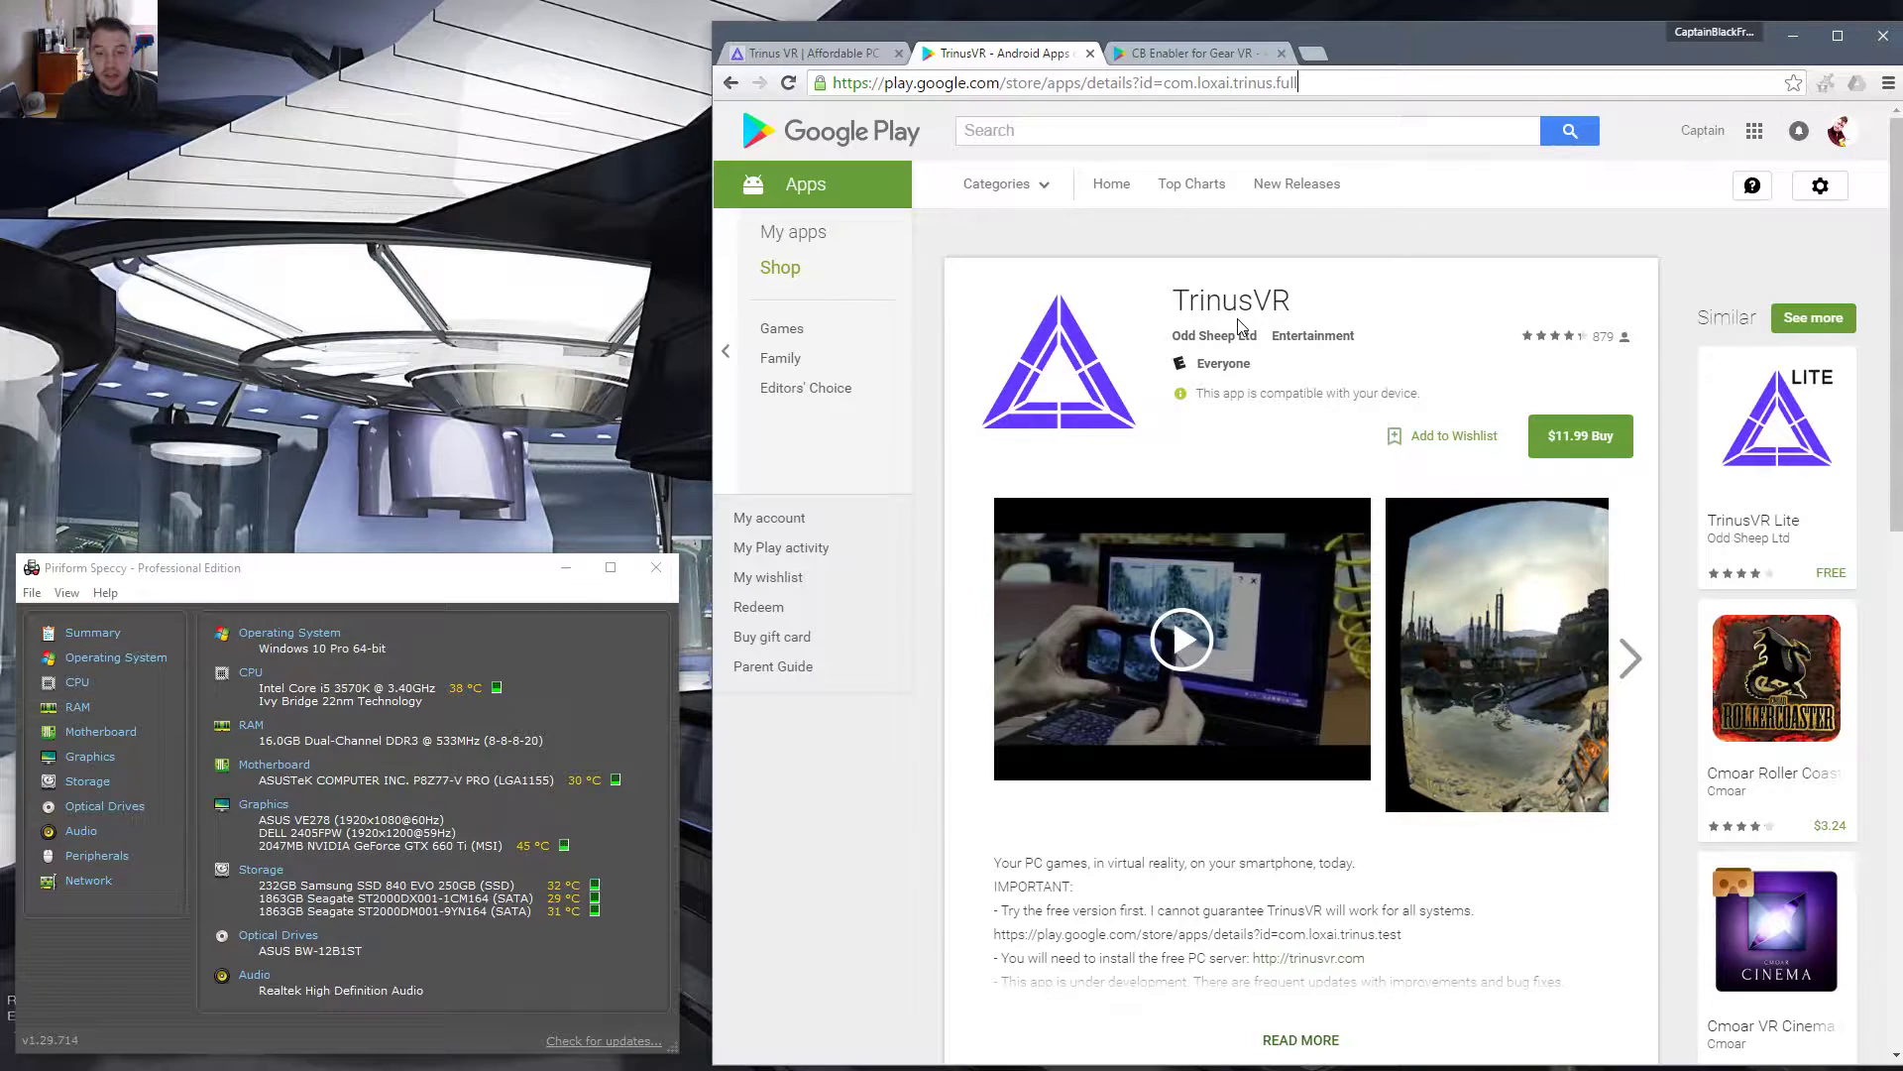
scroll(1239, 325, "down", 2)
scroll(1239, 325, "down", 4)
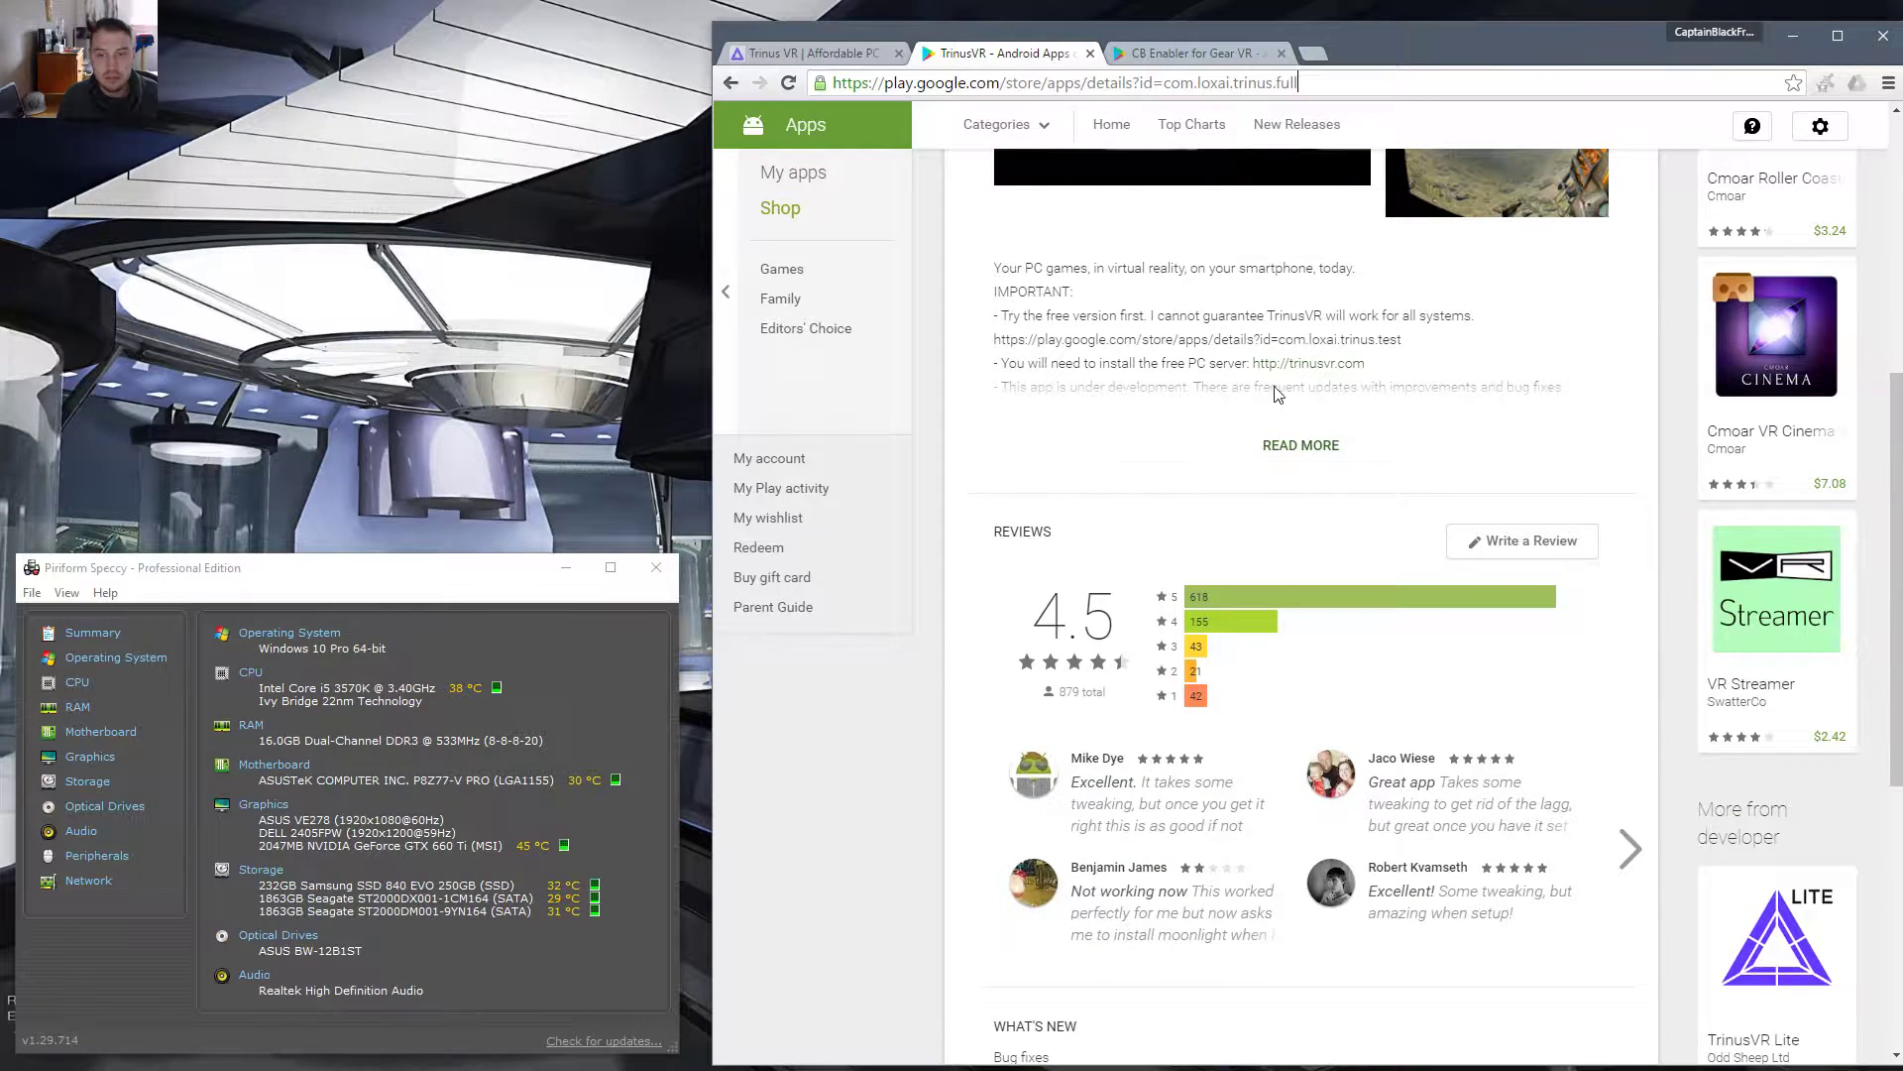
left_click_drag(1158, 363, 1415, 366)
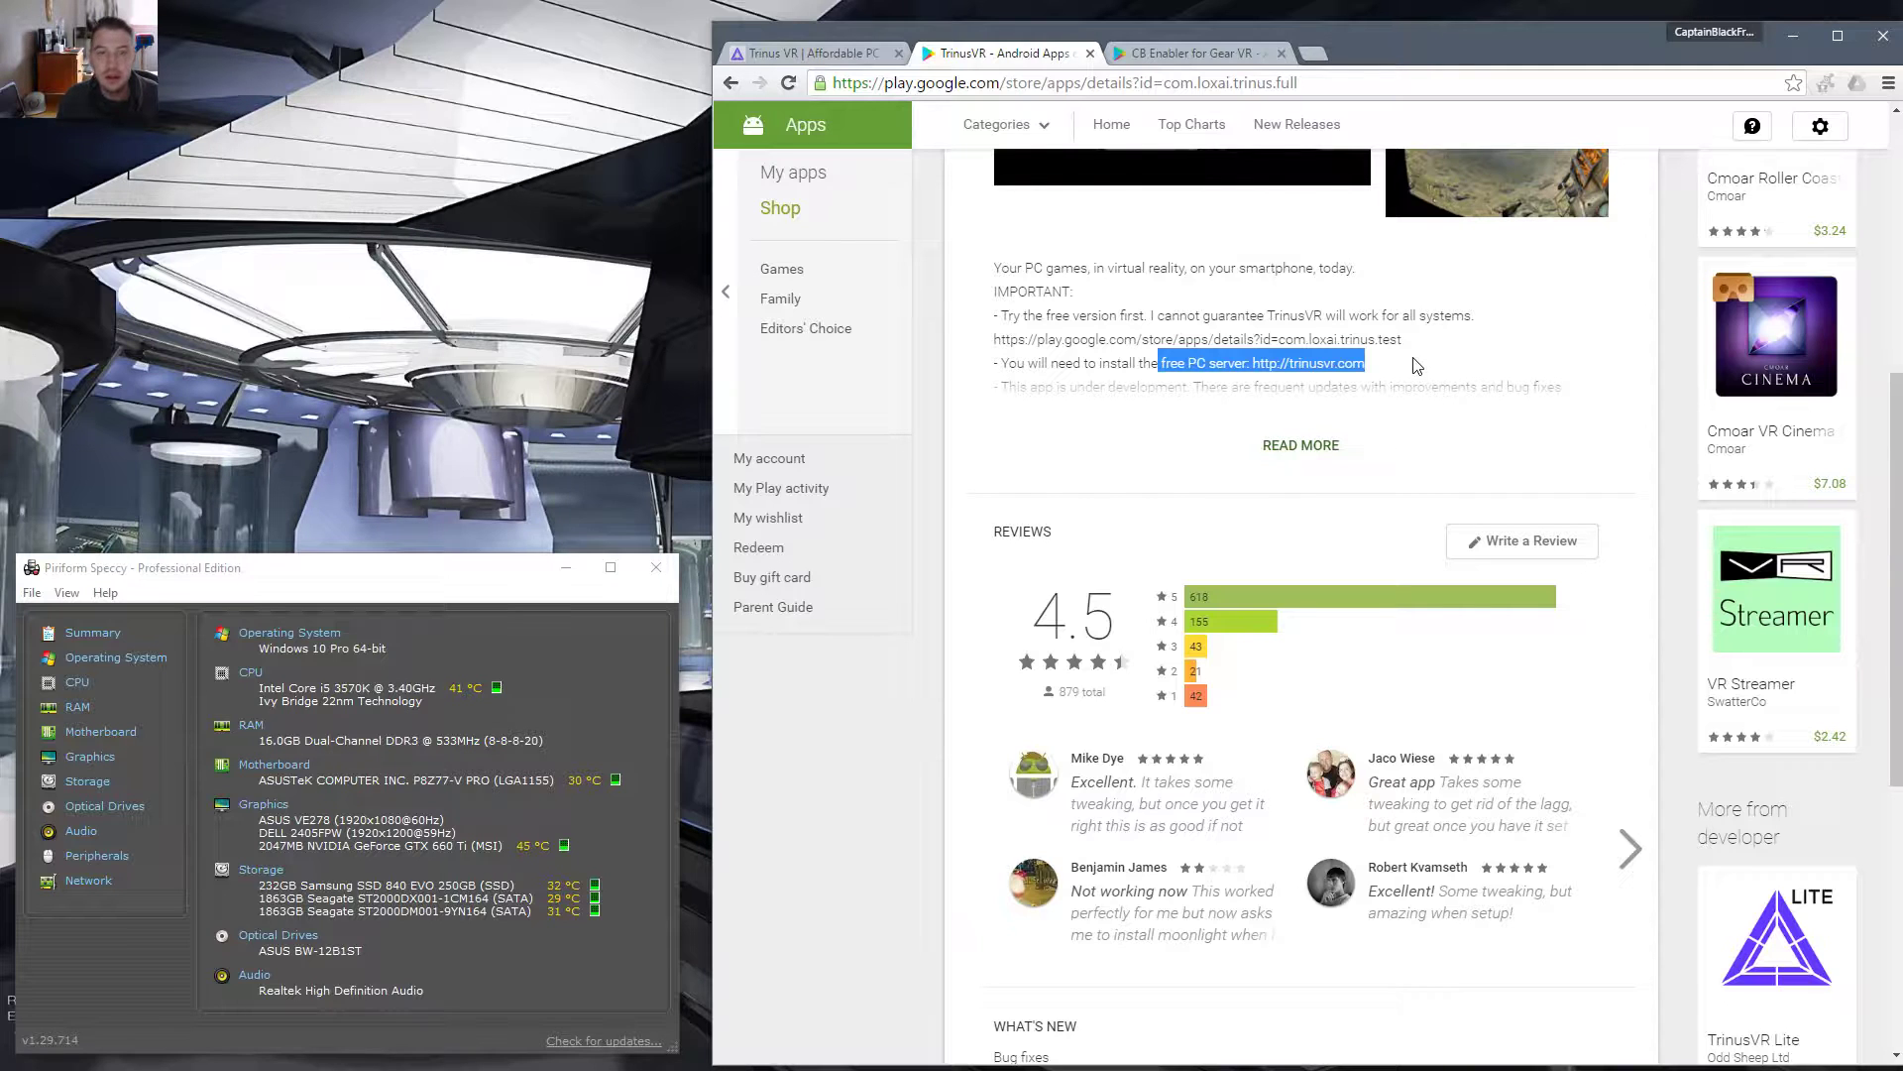
scroll(1424, 402, "up", 4)
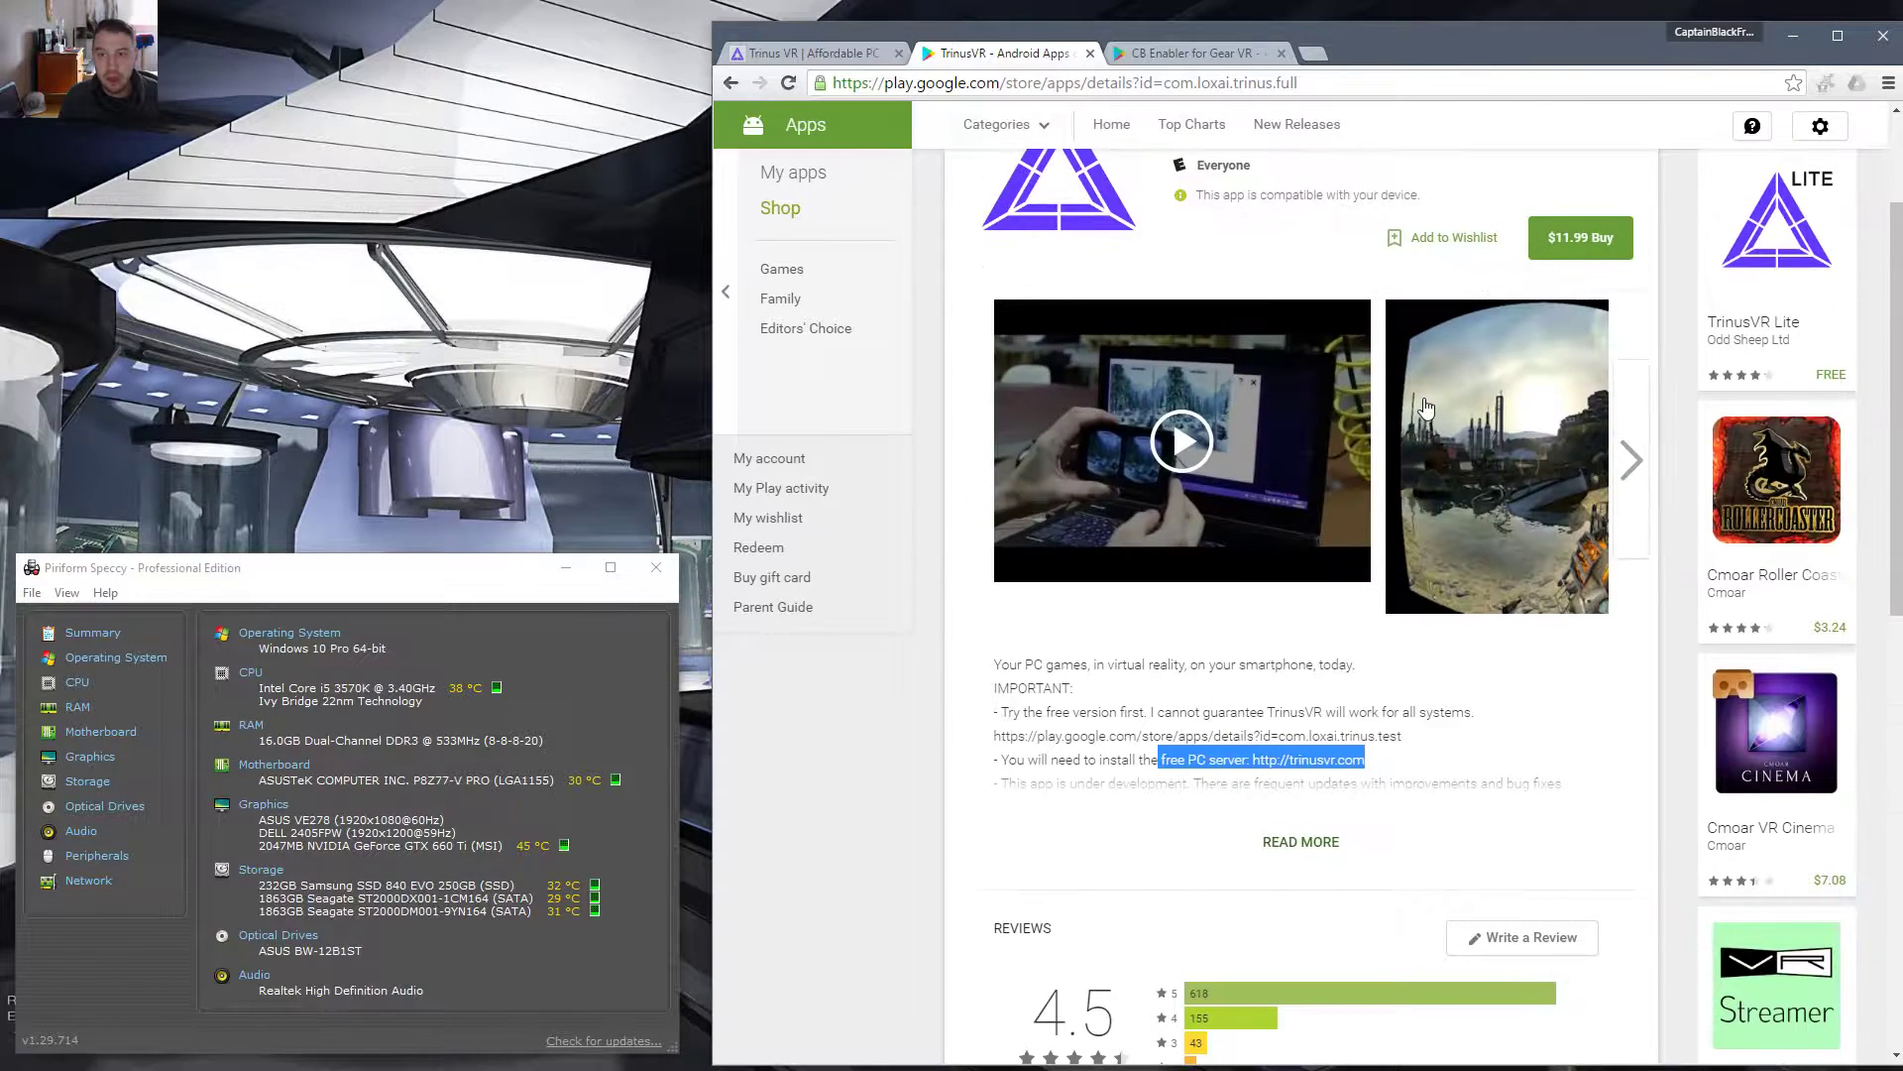
scroll(1425, 406, "up", 2)
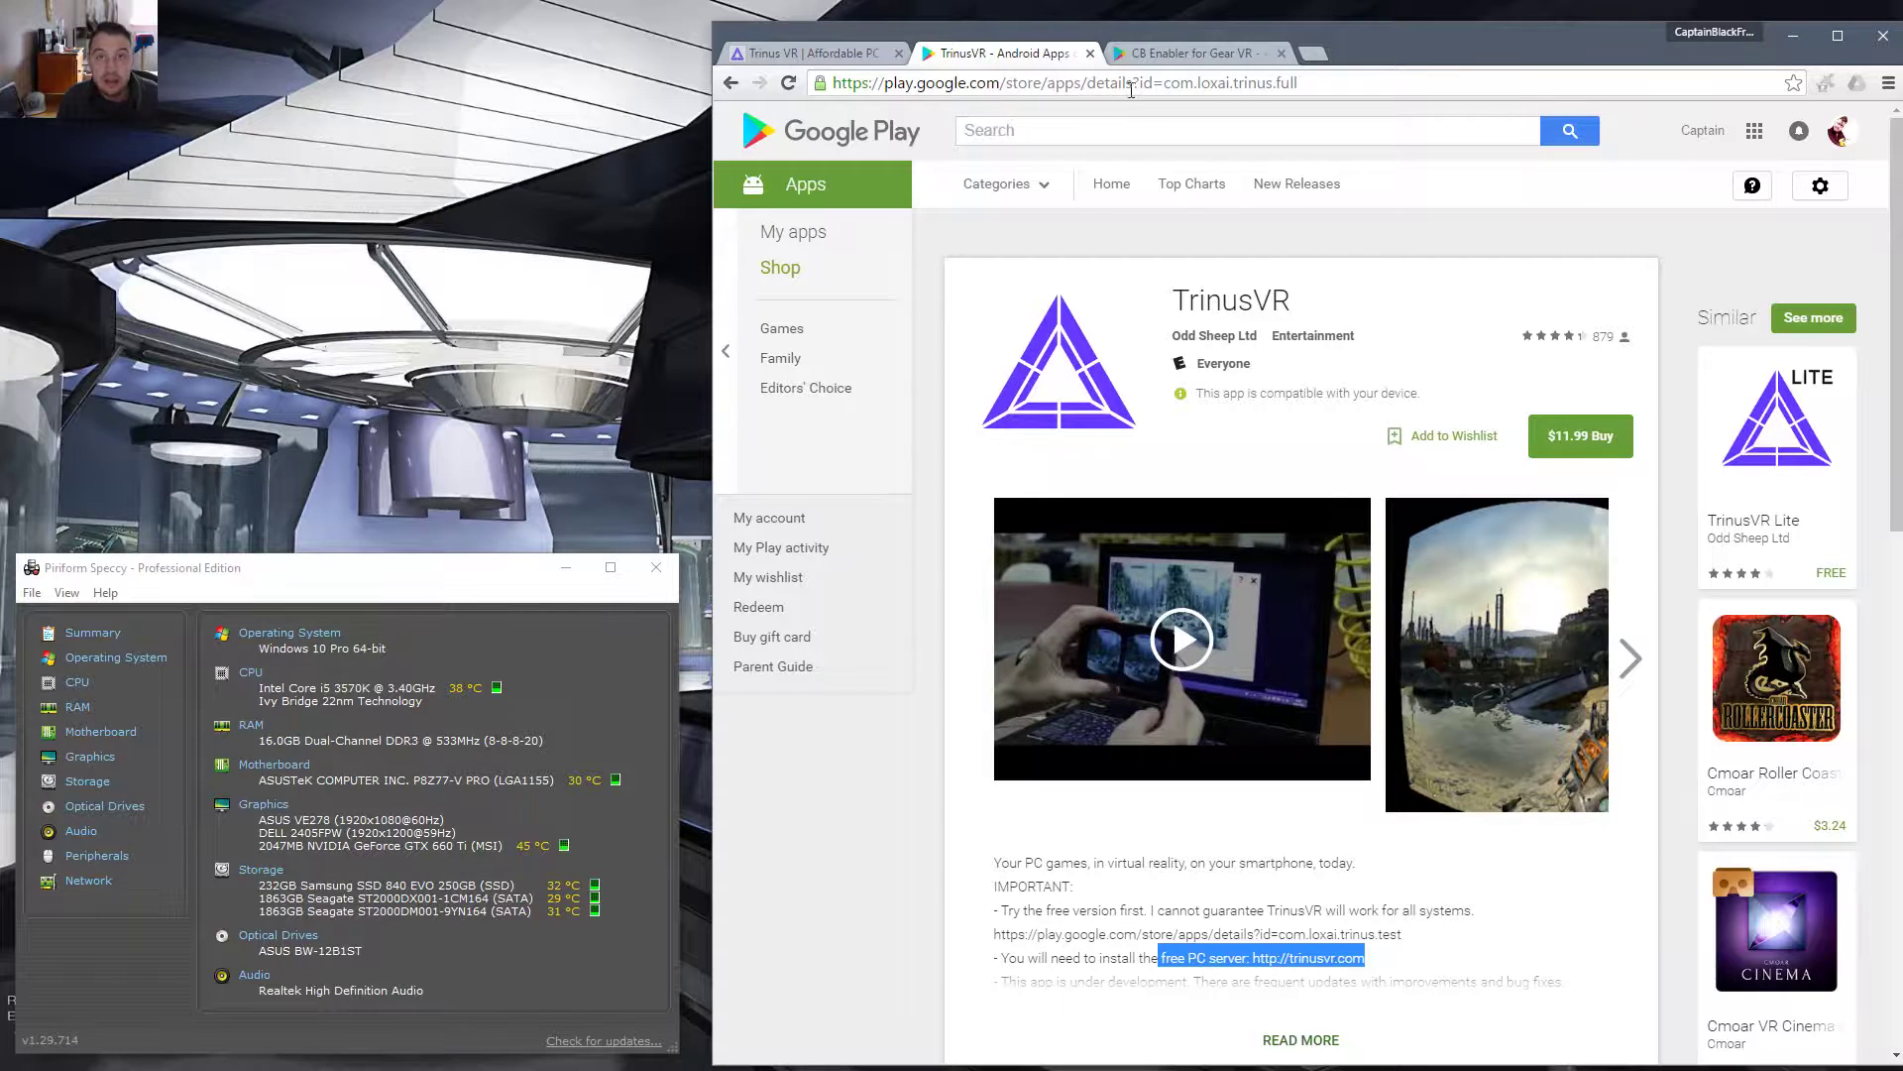
- View the Google Play page of CB Enabler for Gear VR and the Trinus VR website
left_click(1181, 65)
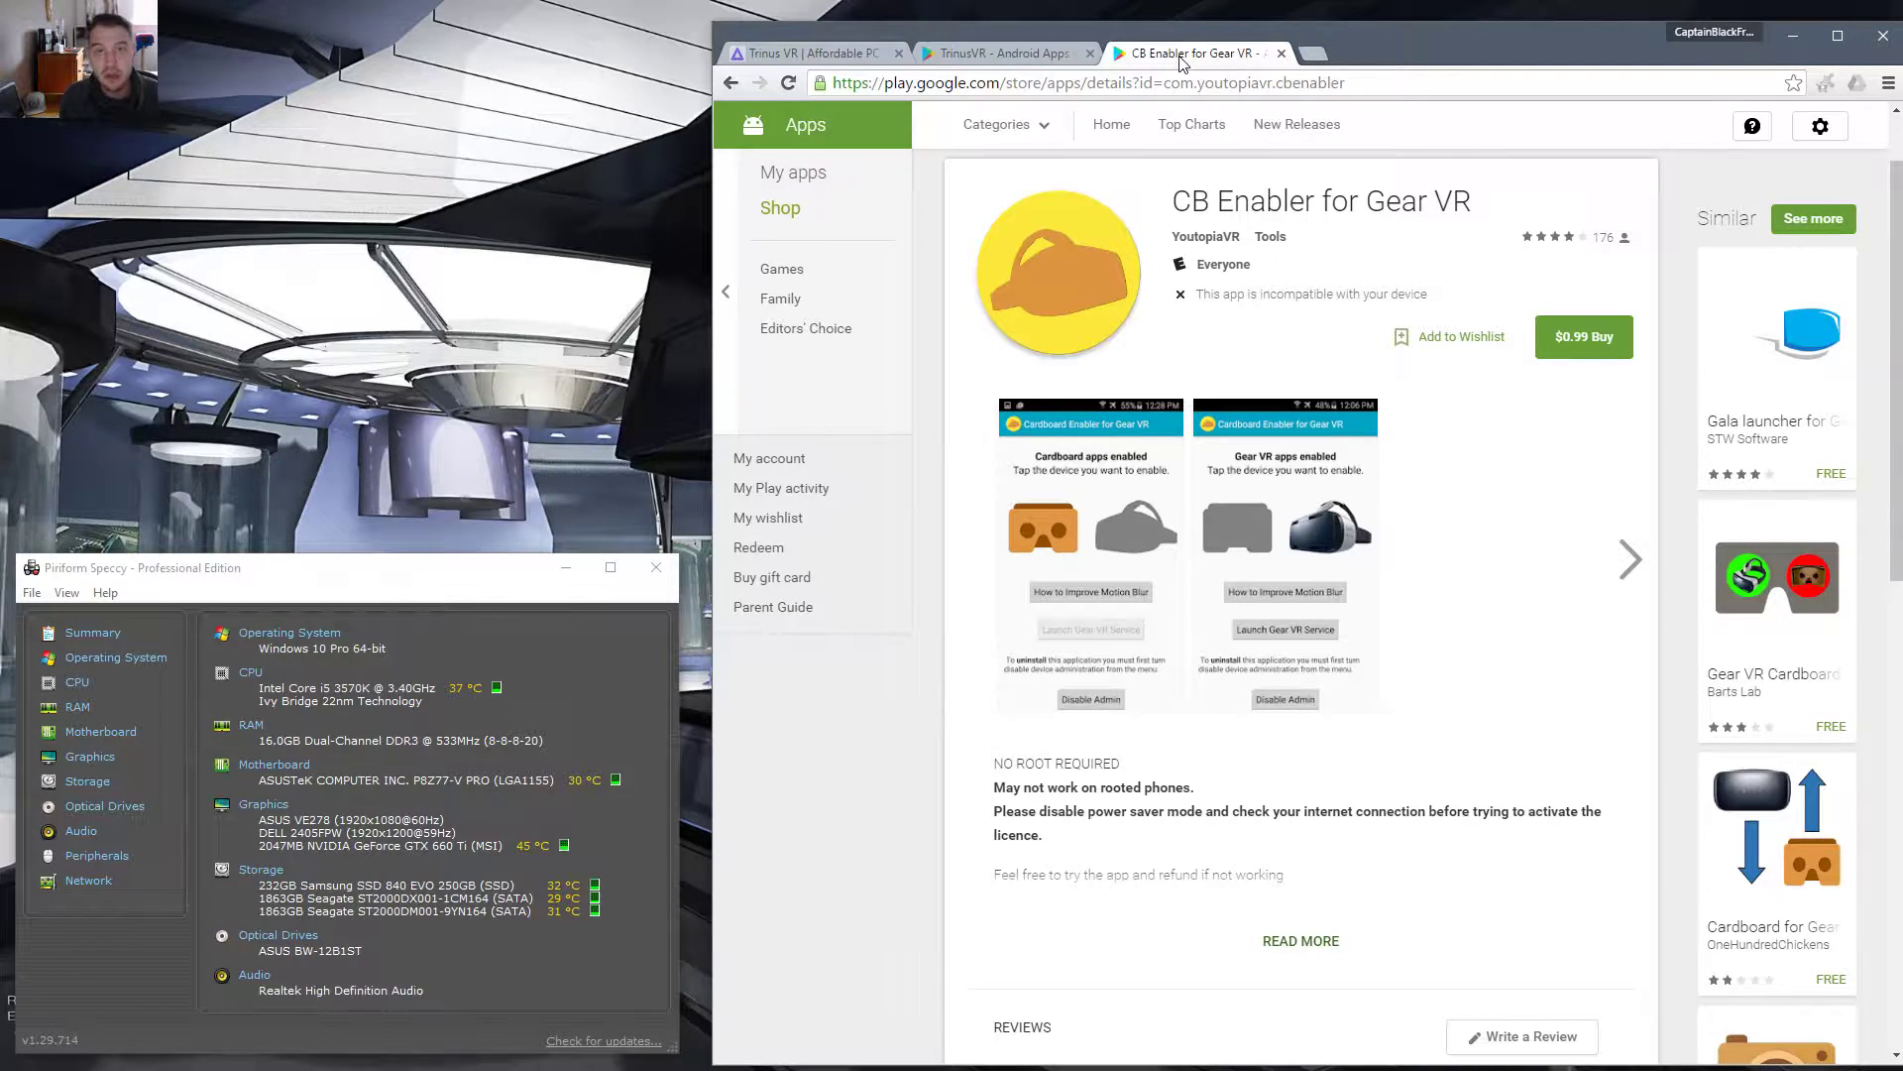
left_click(847, 52)
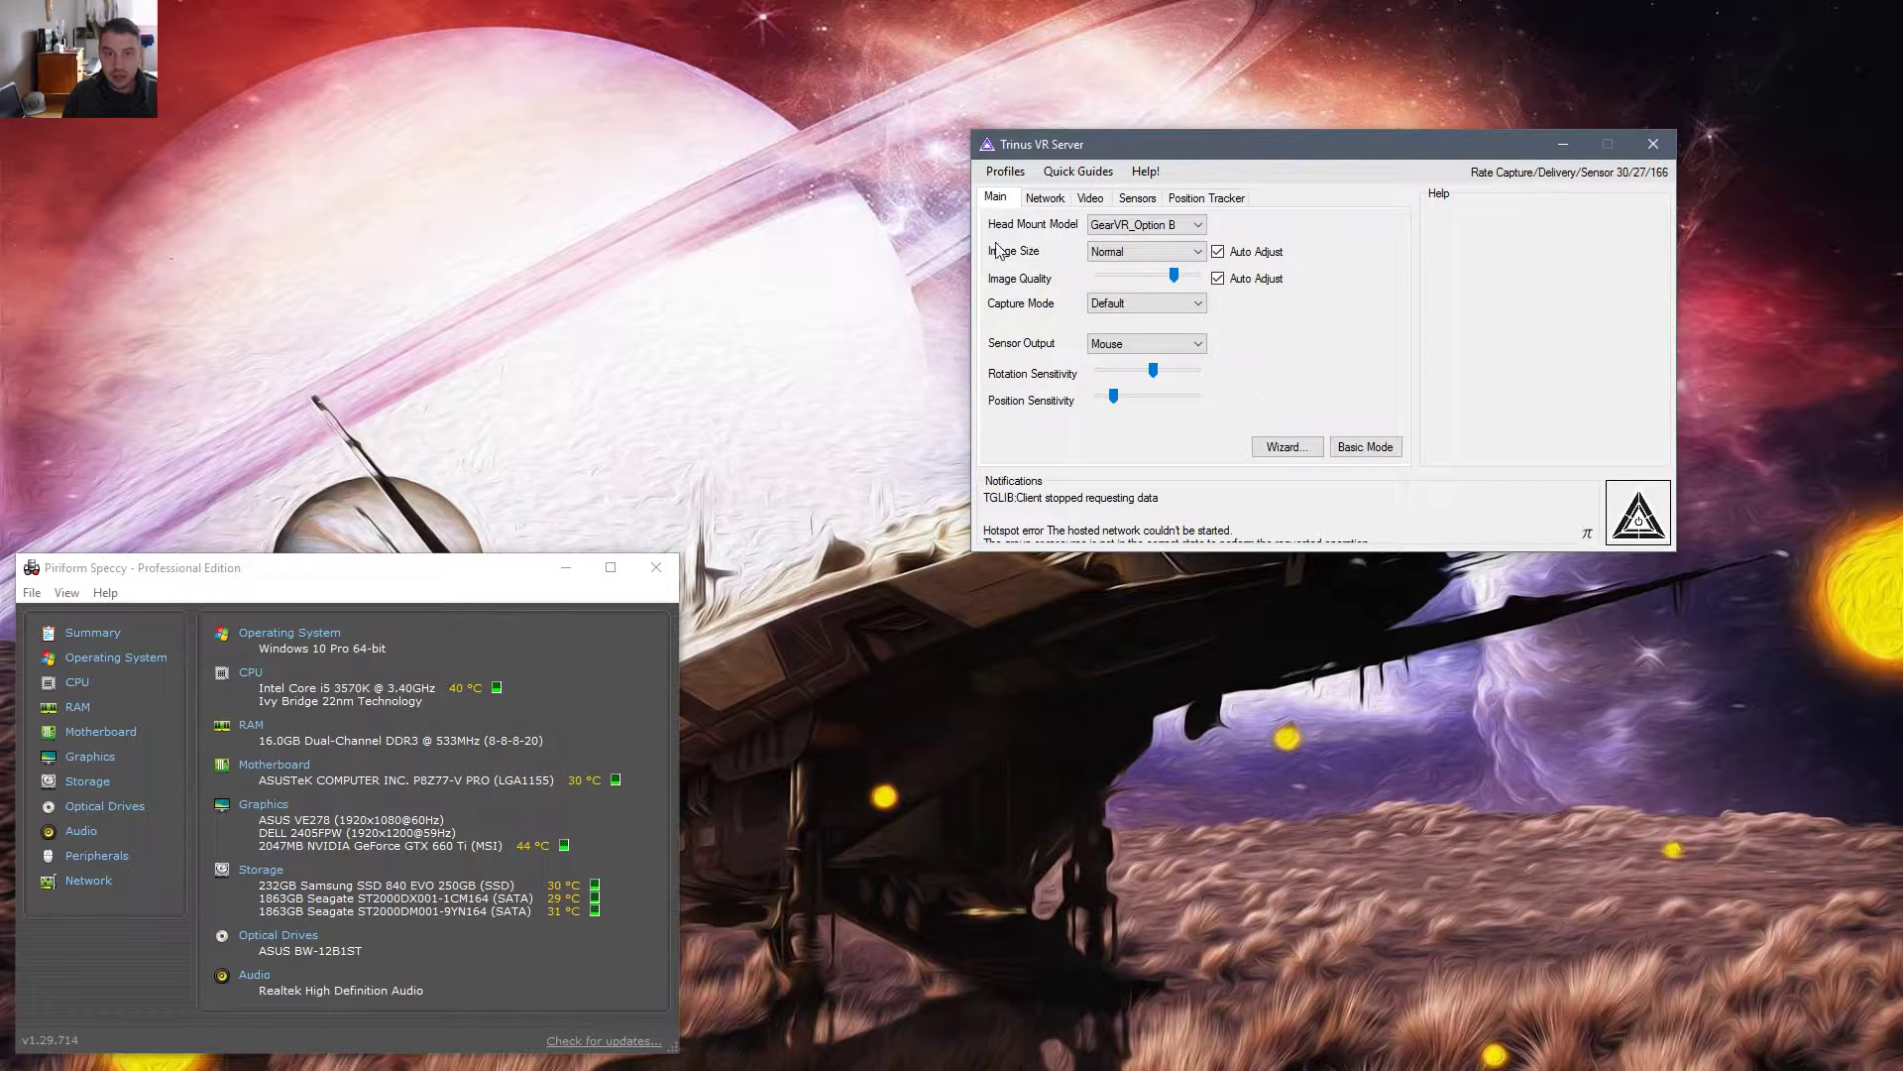
- Choose GearVR_Option B as the head mount model in Trinus VR Server
left_click(1006, 176)
left_click(1340, 165)
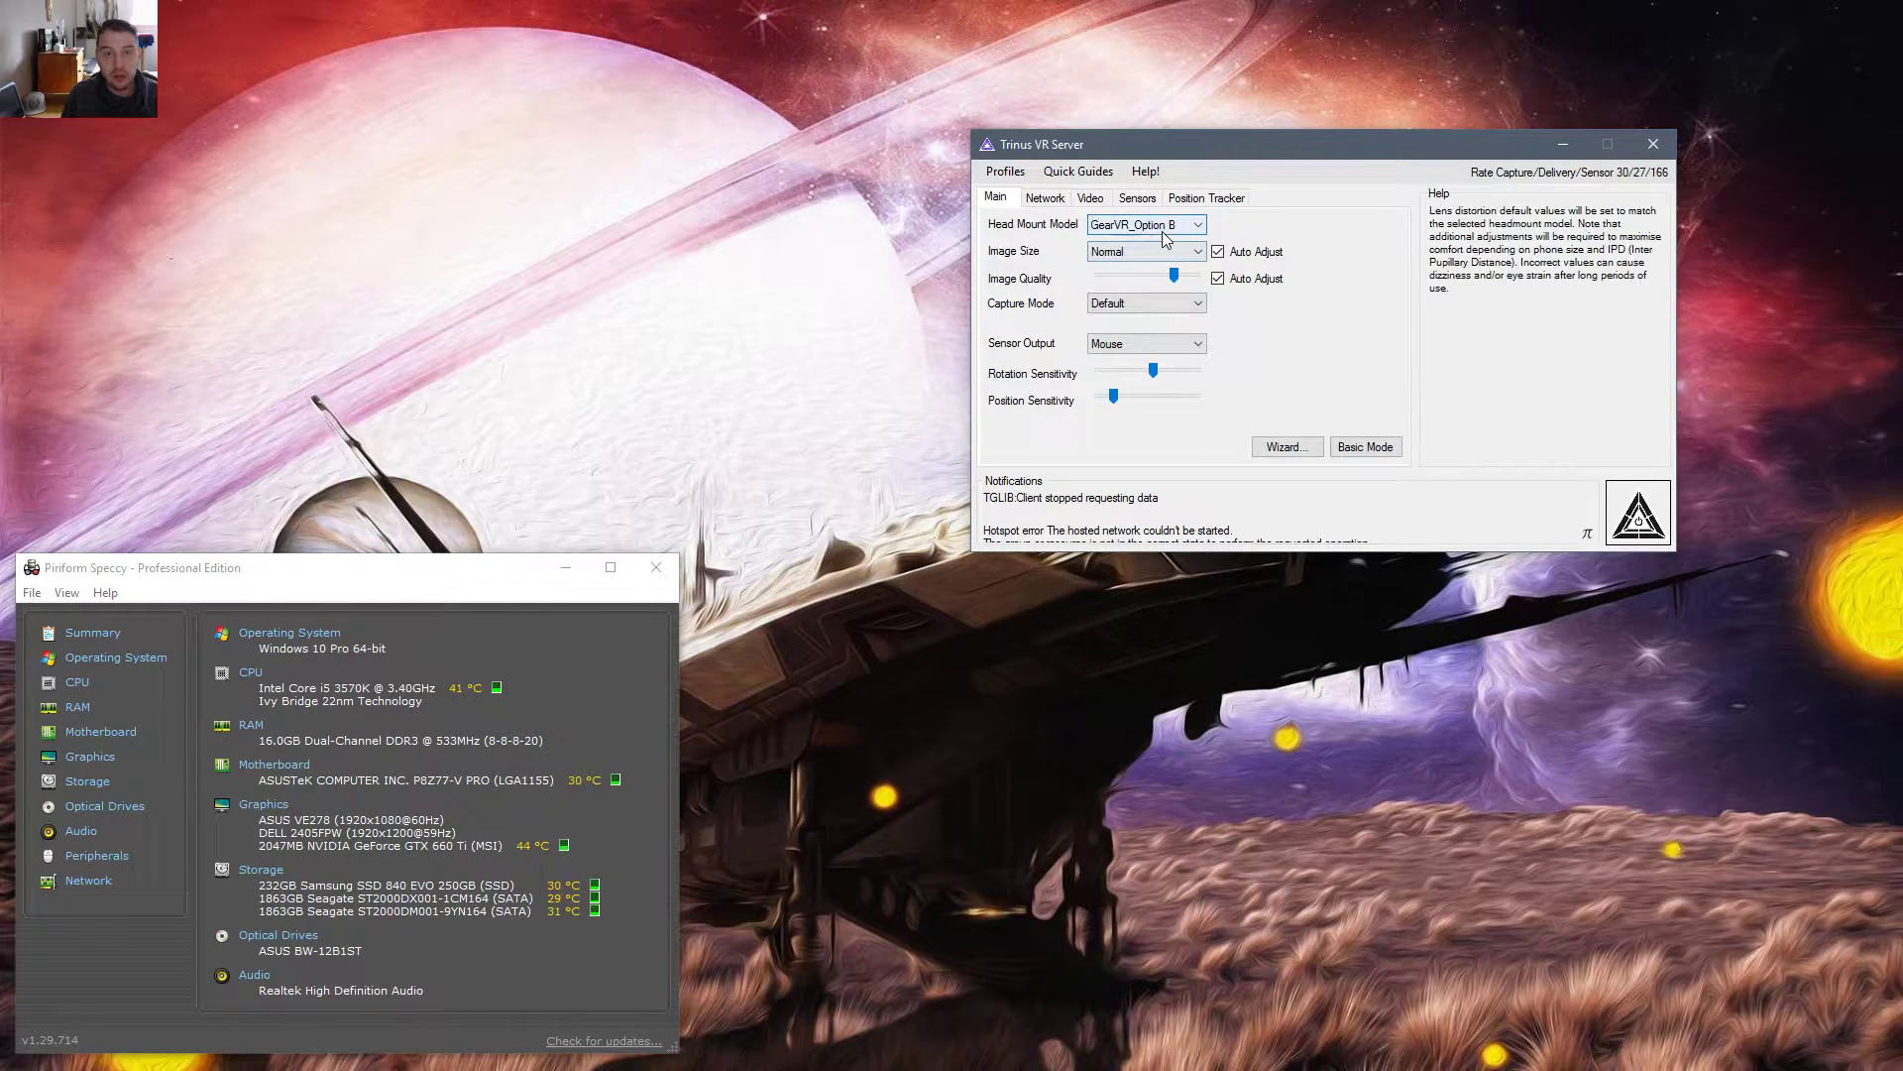
left_click(1122, 226)
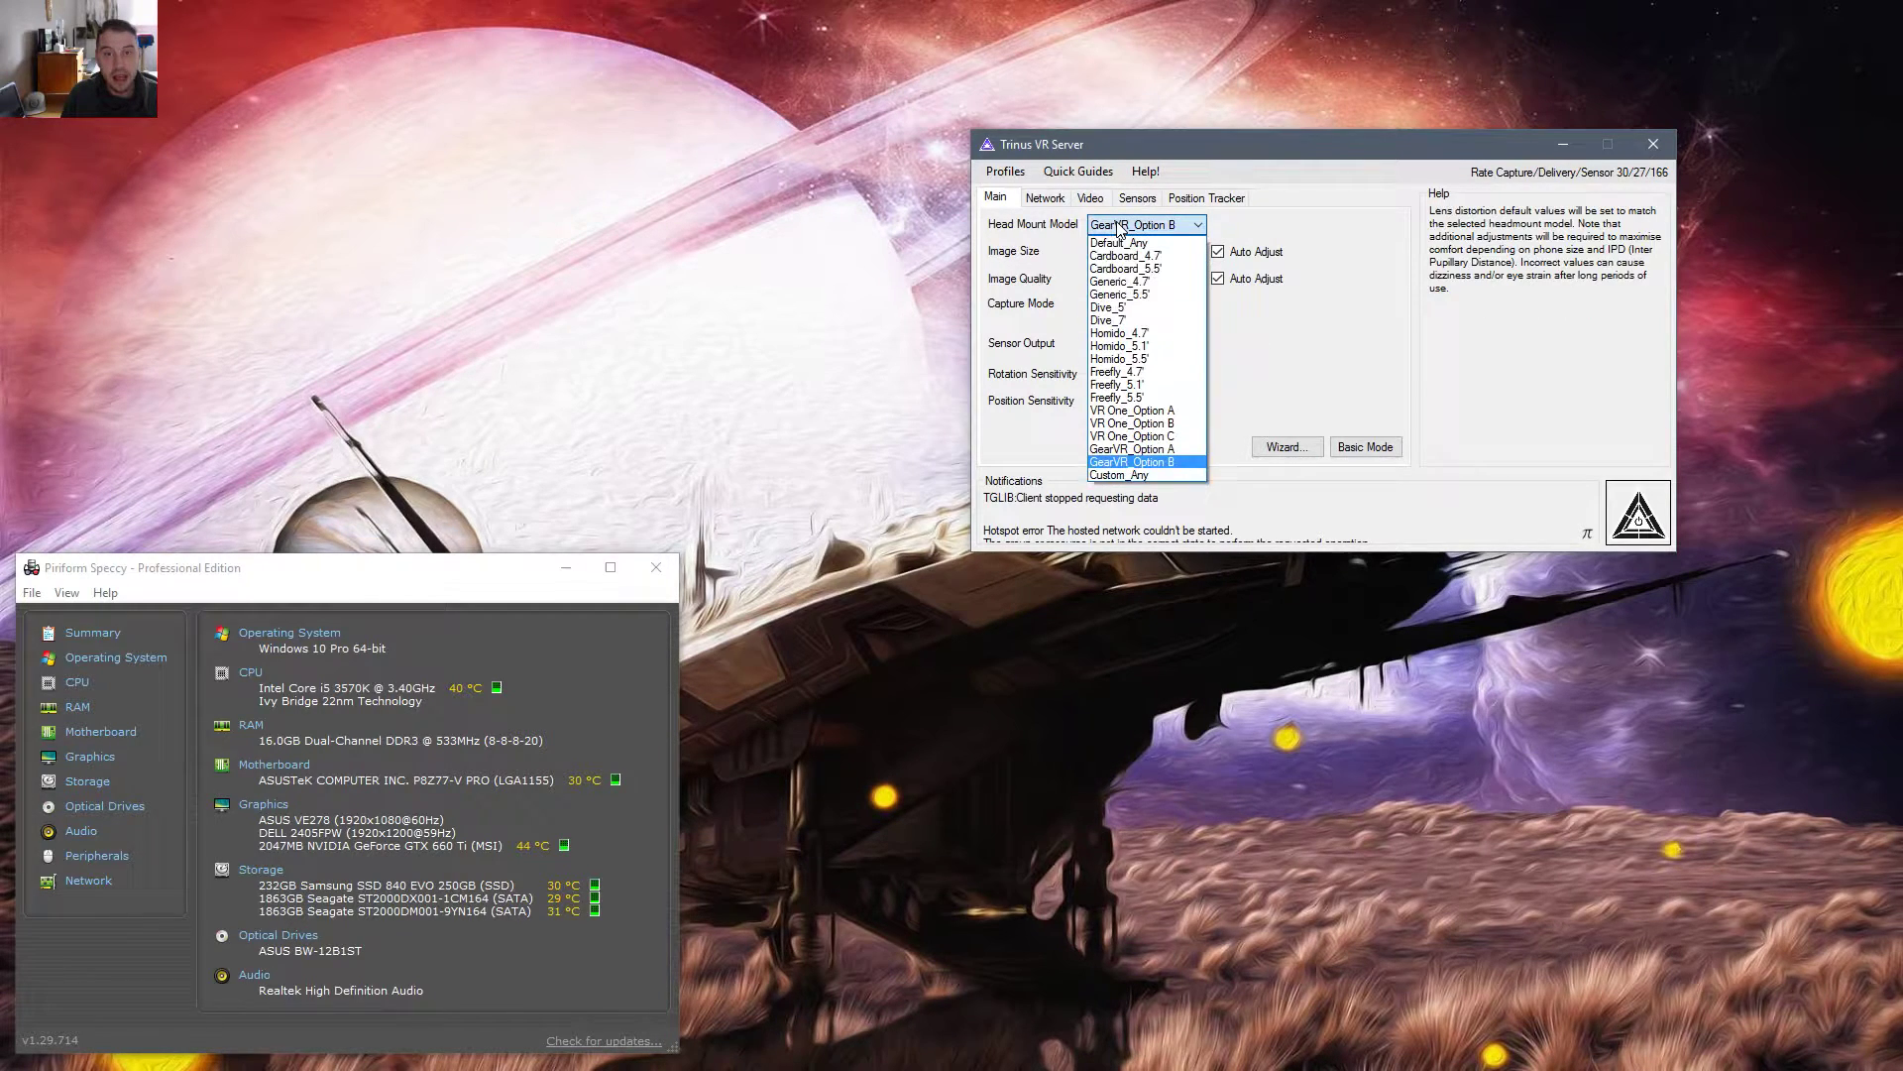
left_click(1184, 462)
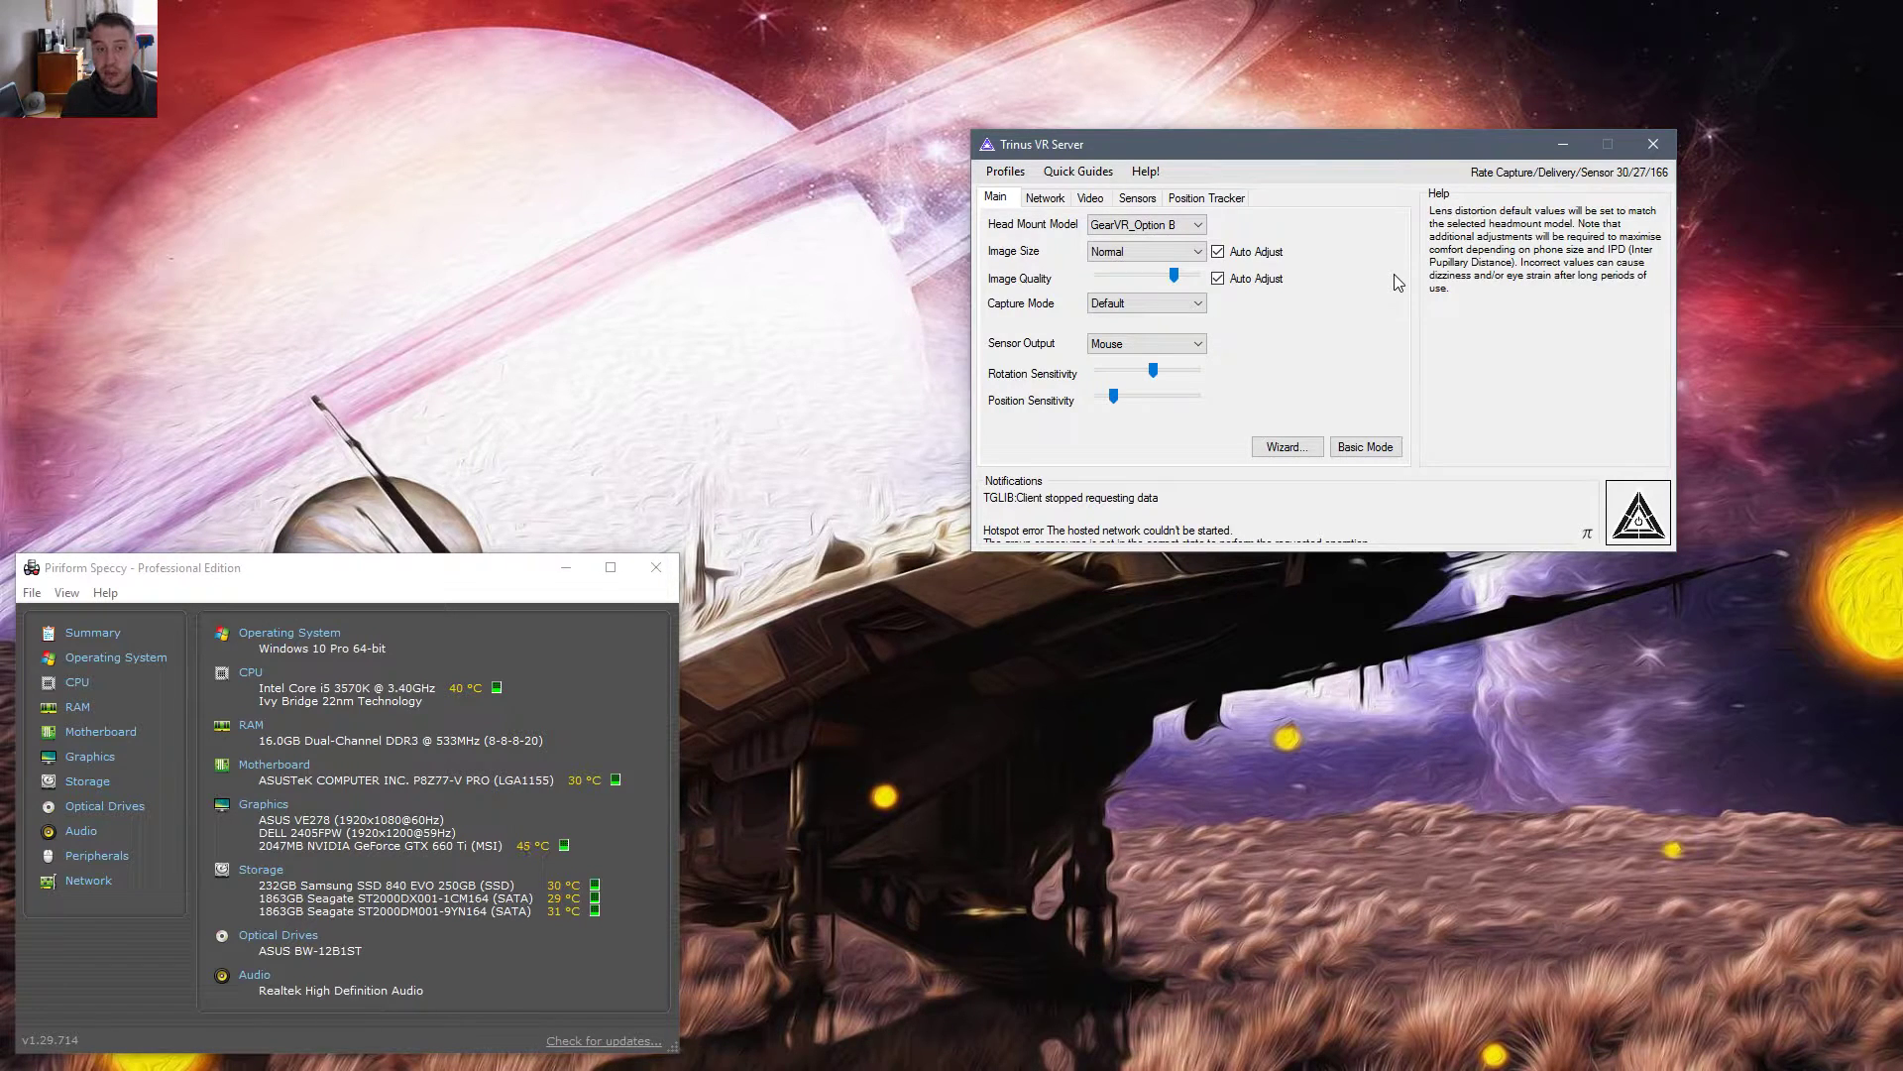
- Try TrackIR as the sensor output and return the setting to Mouse
left_click(1187, 345)
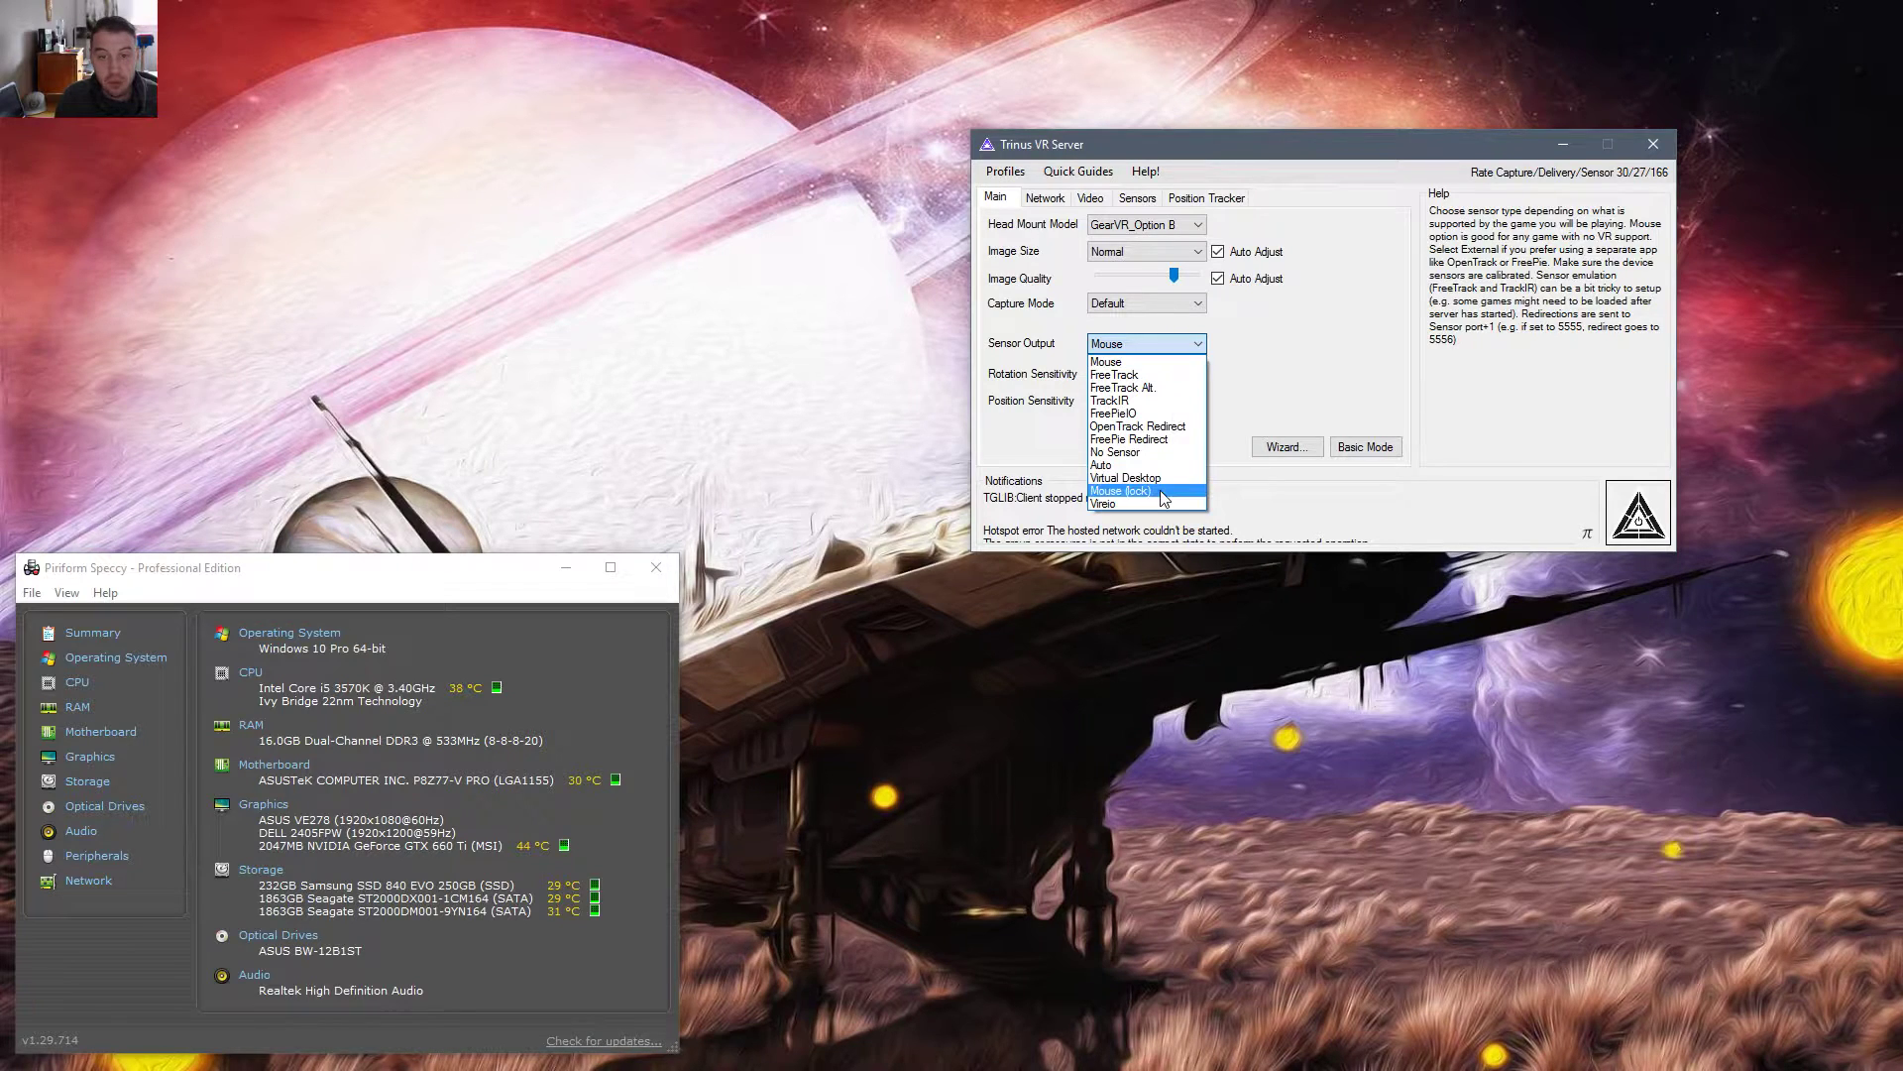
left_click(1302, 375)
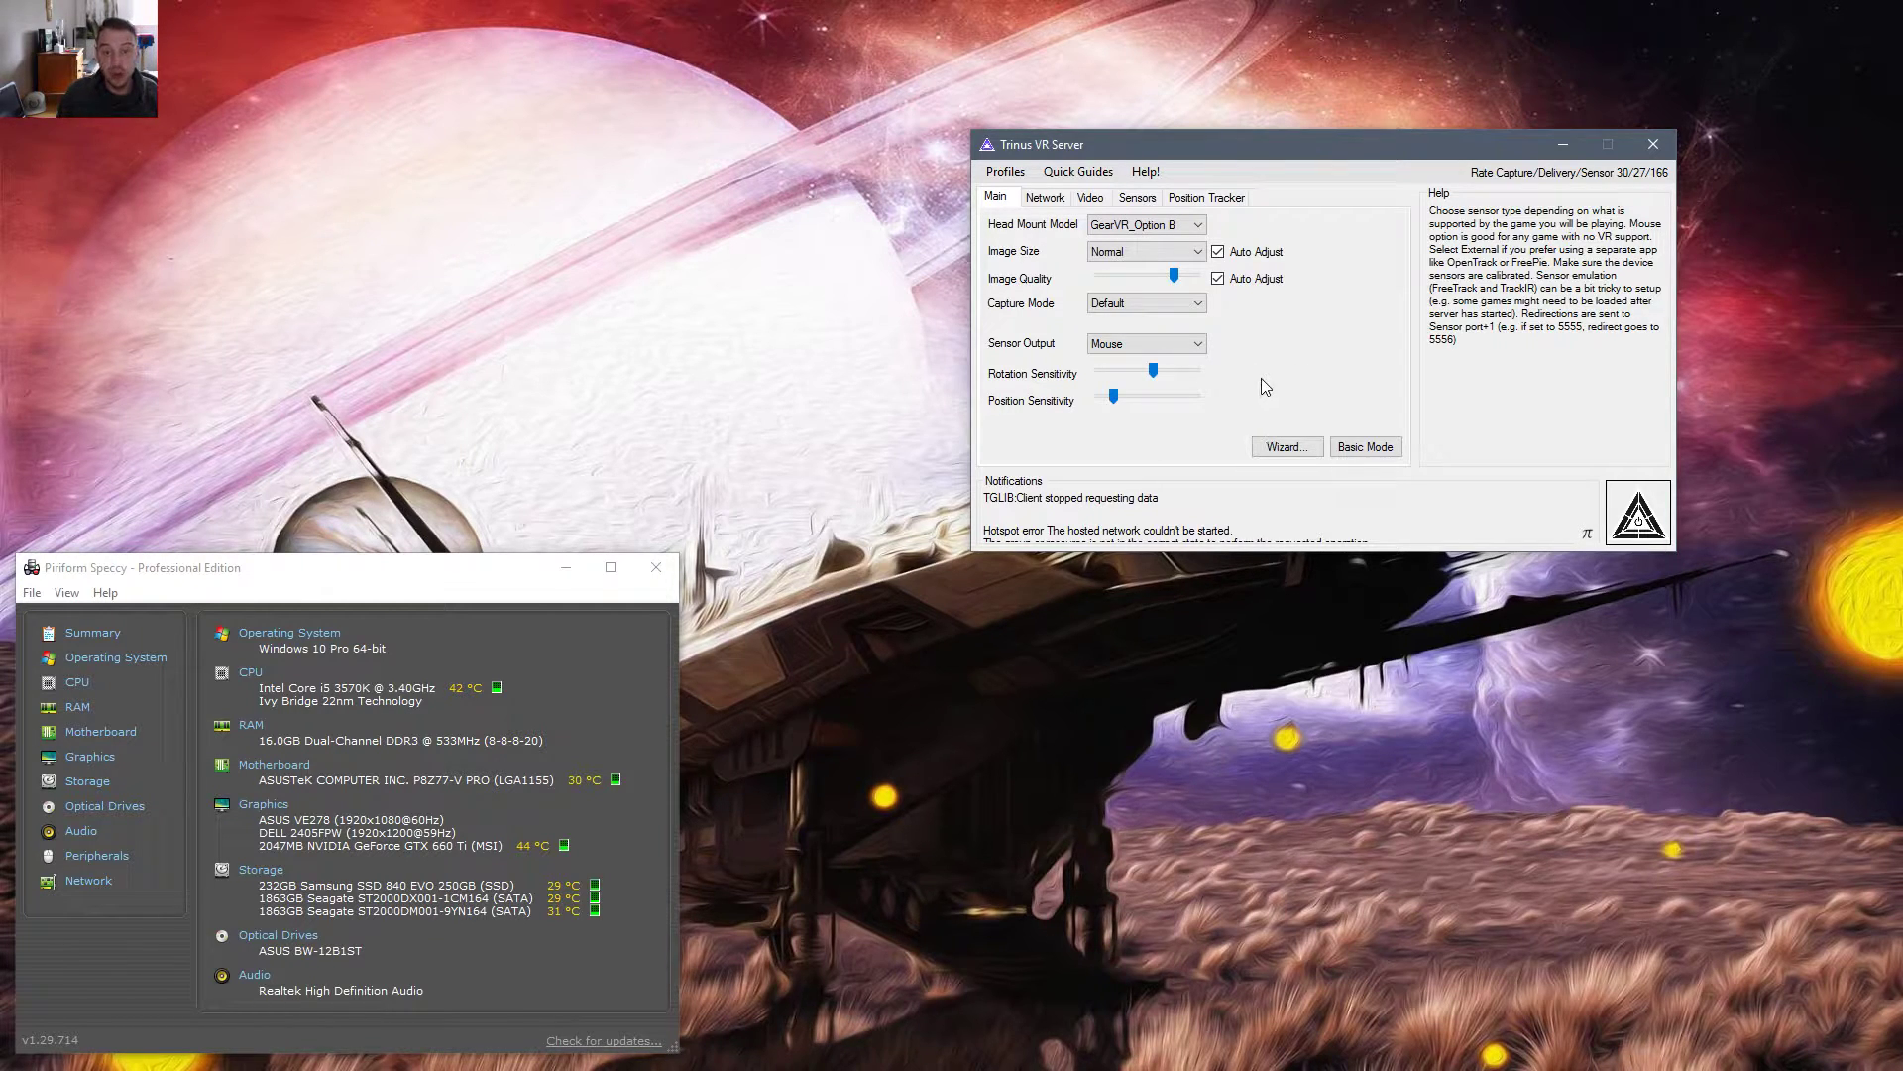
left_click(1197, 353)
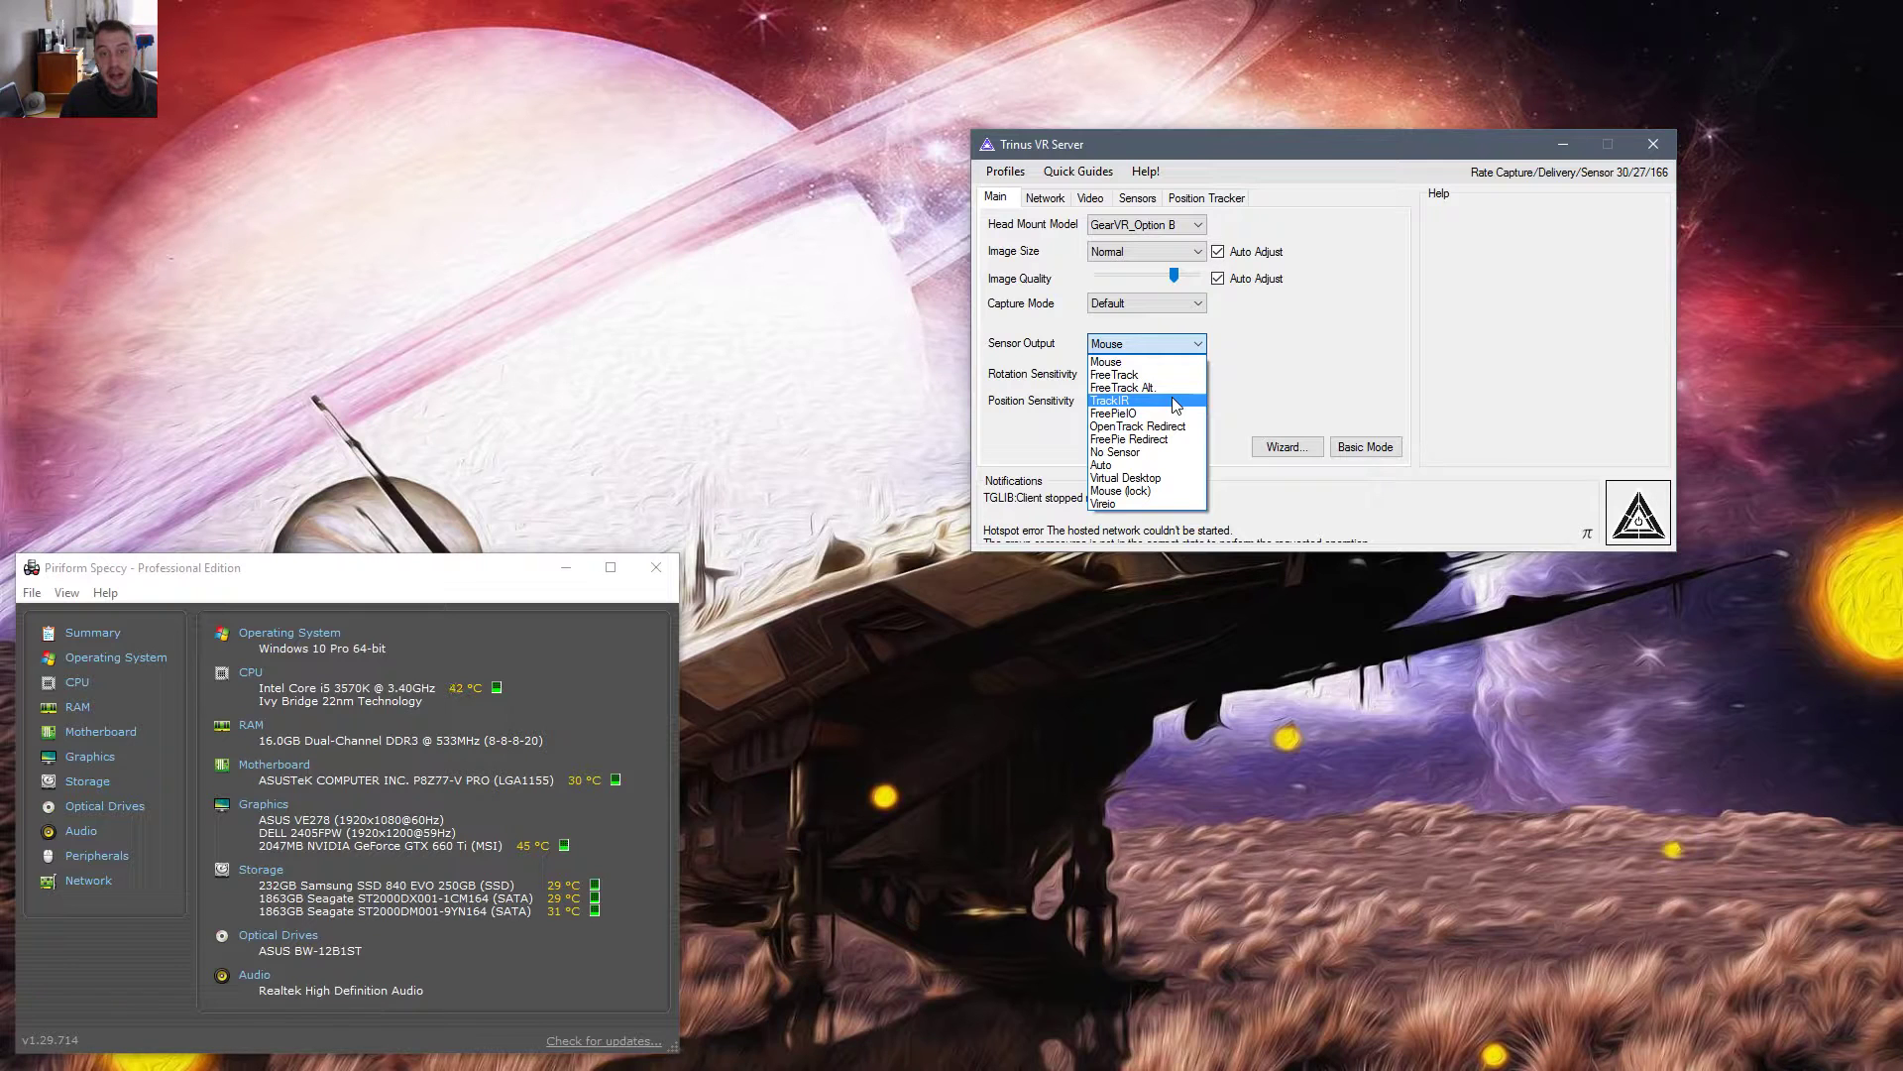
left_click(1173, 401)
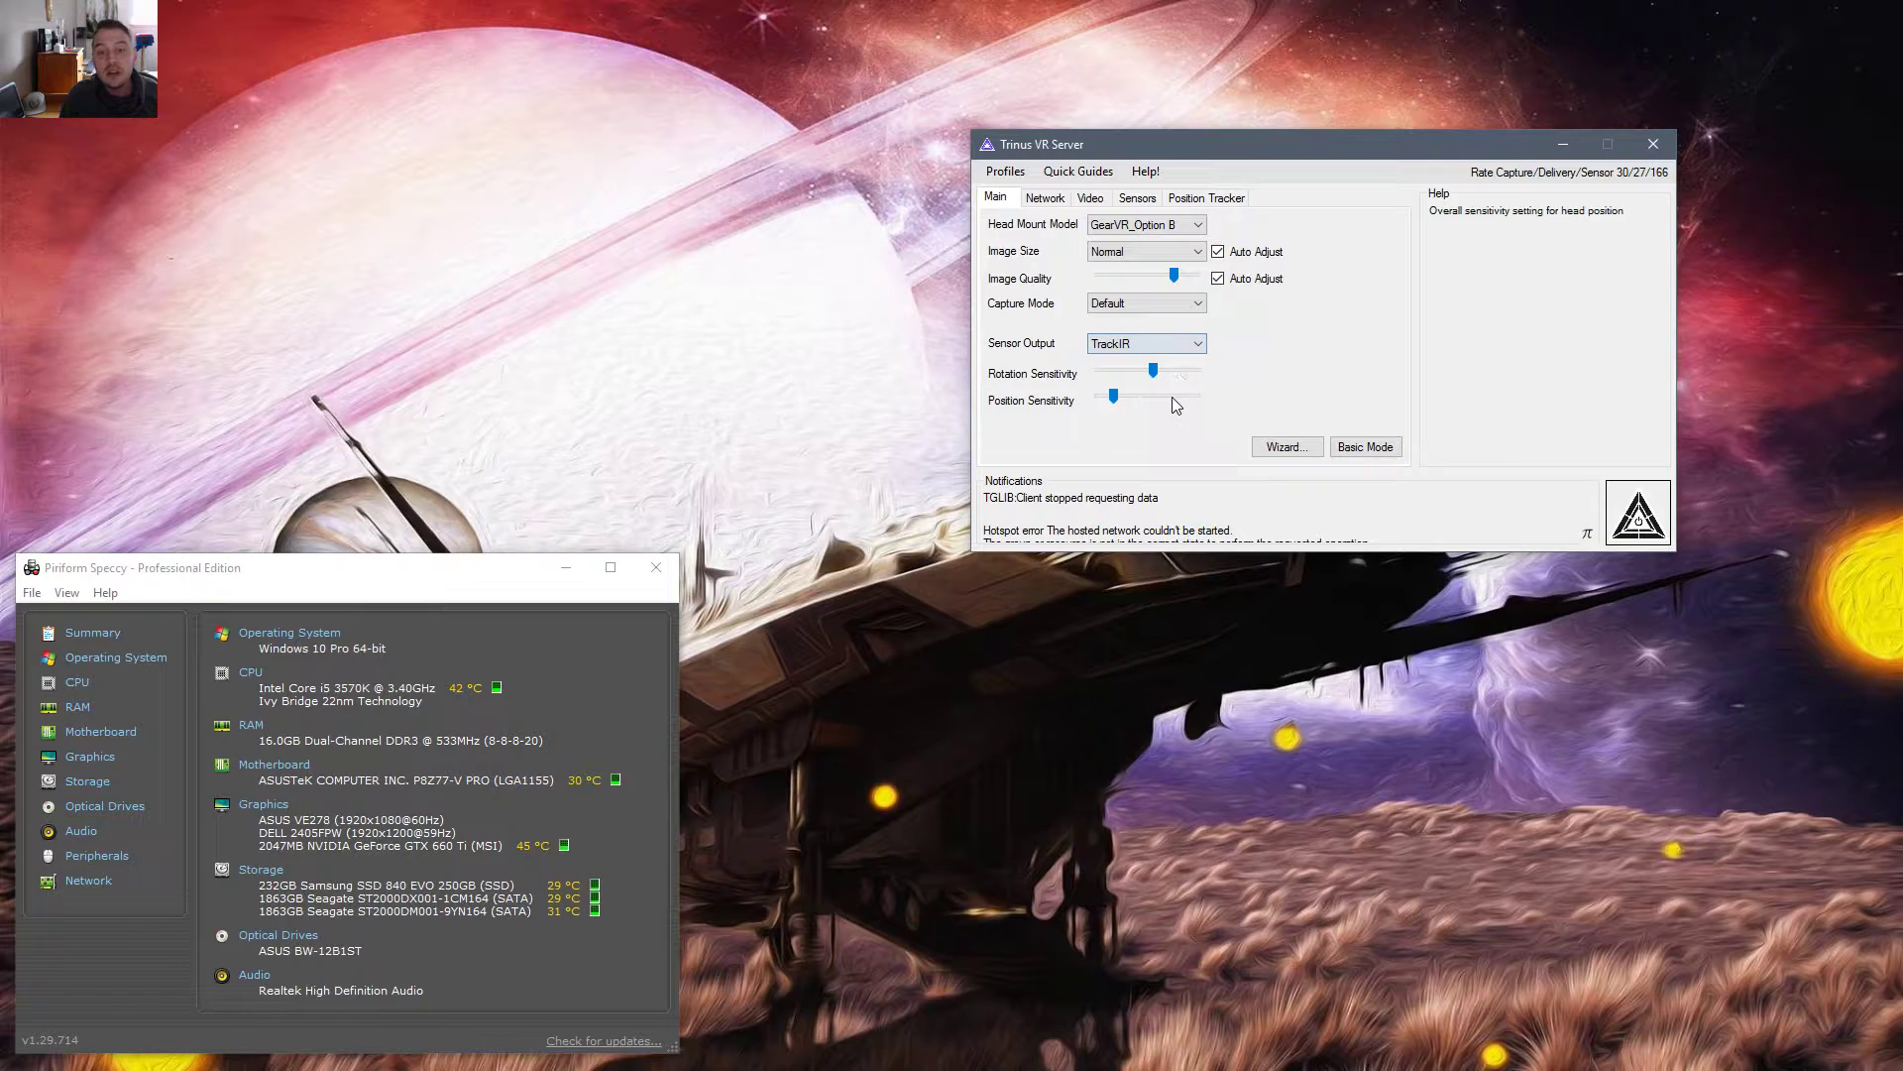
left_click(1199, 354)
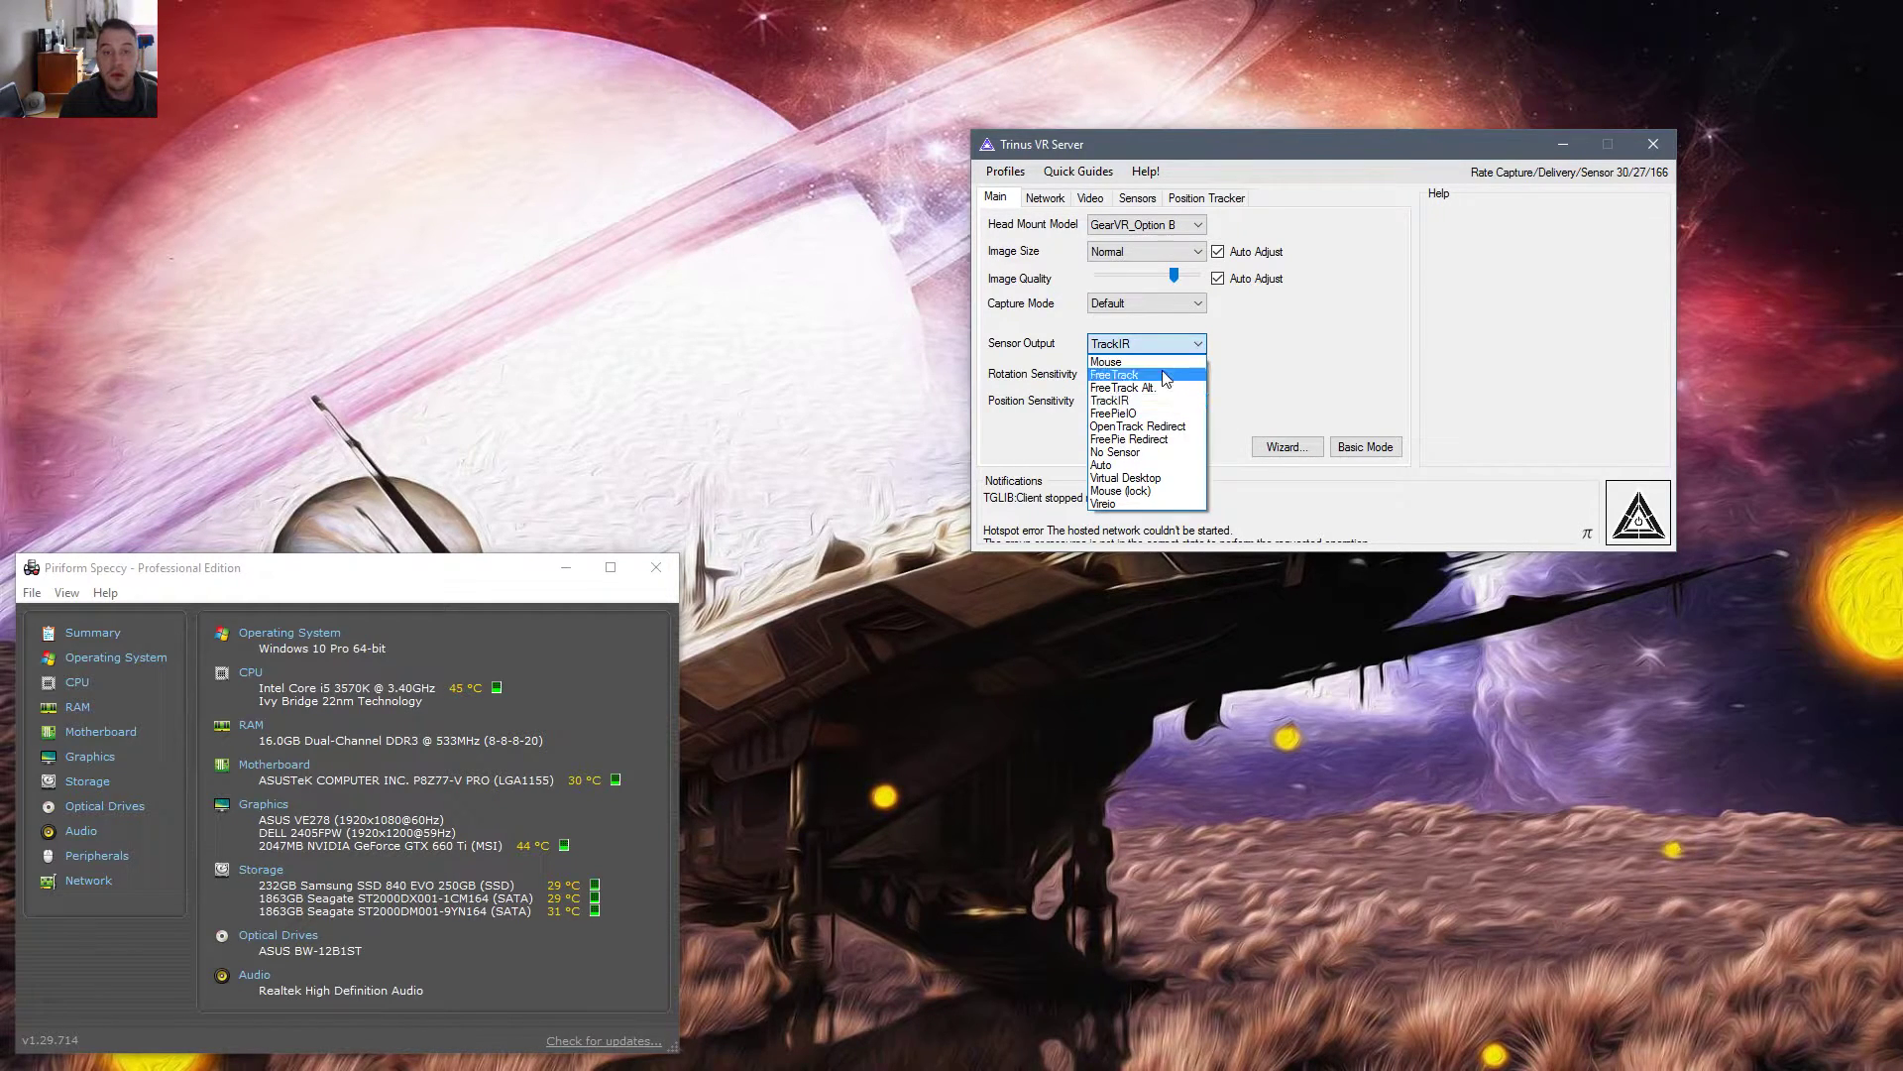
left_click(1167, 369)
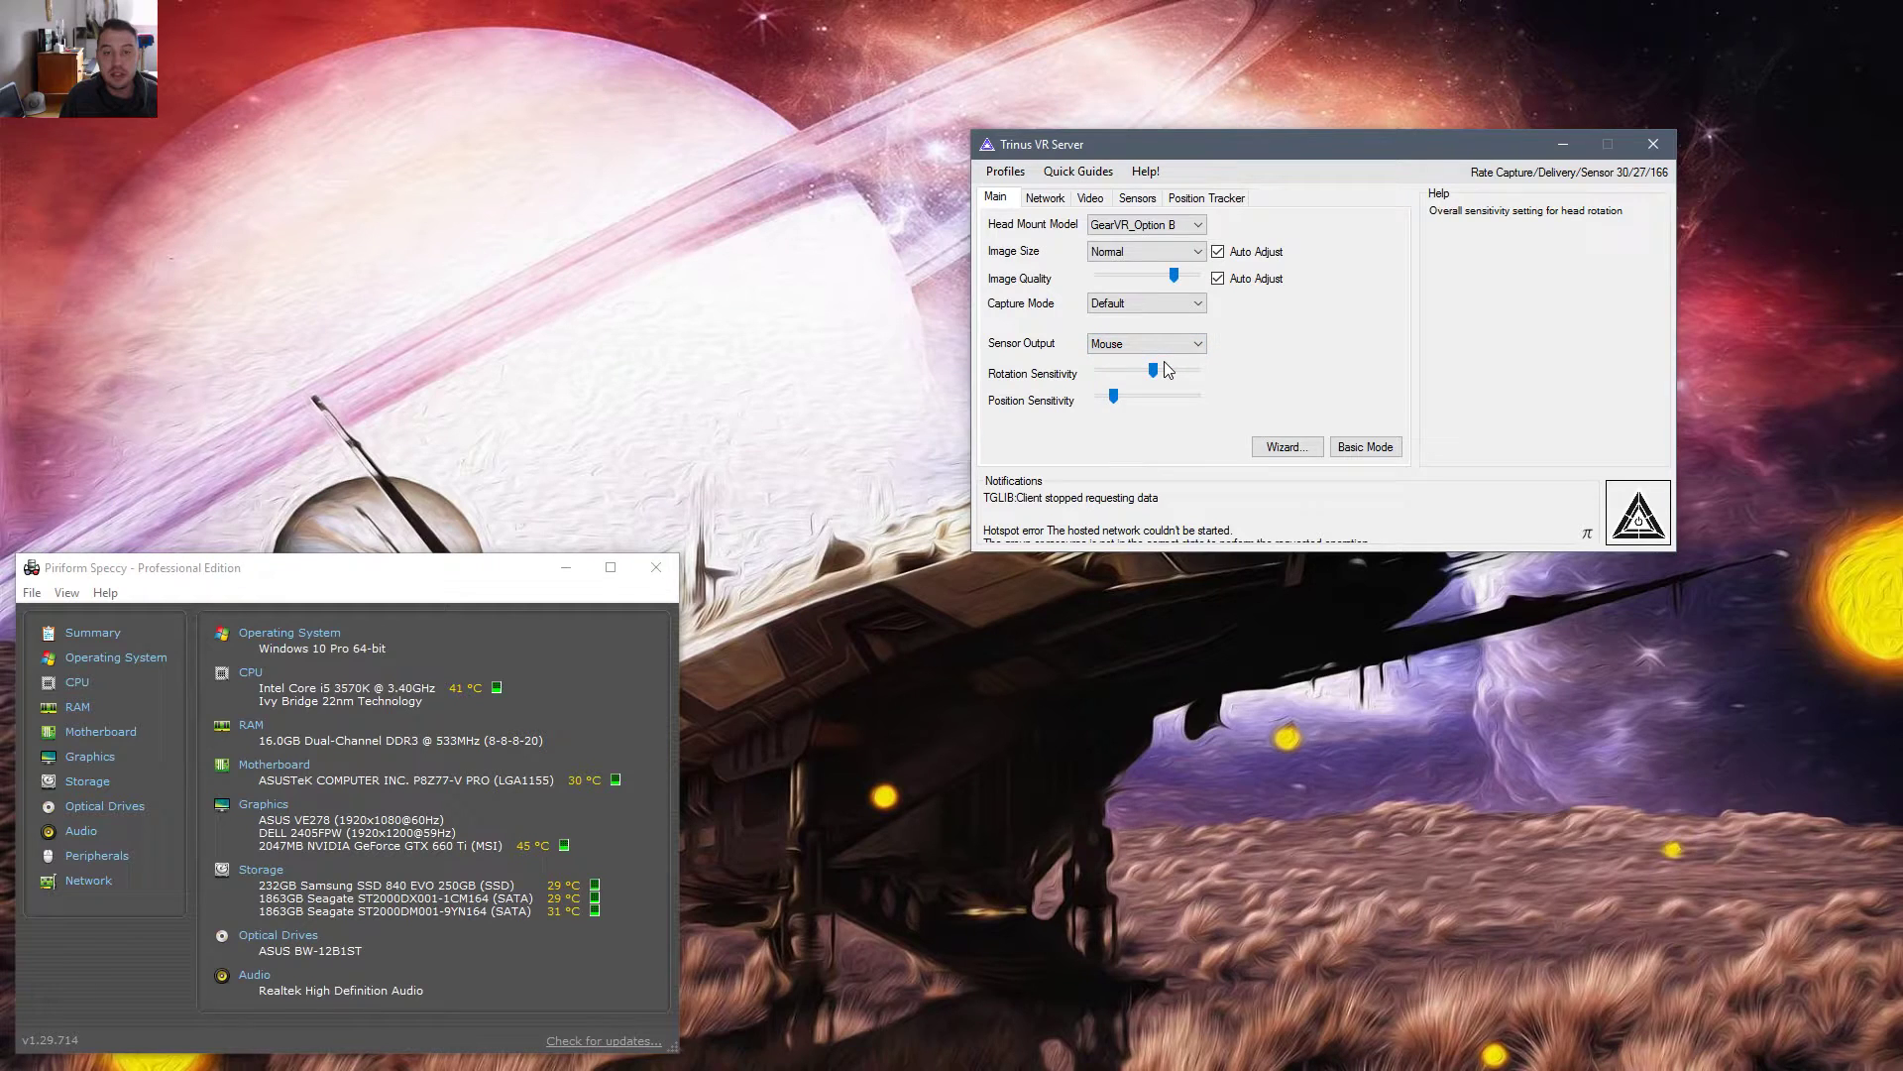
- Raise the position sensitivity slightly and lower the rotation sensitivity a little
left_click(1112, 397)
left_click_drag(1152, 371, 1133, 375)
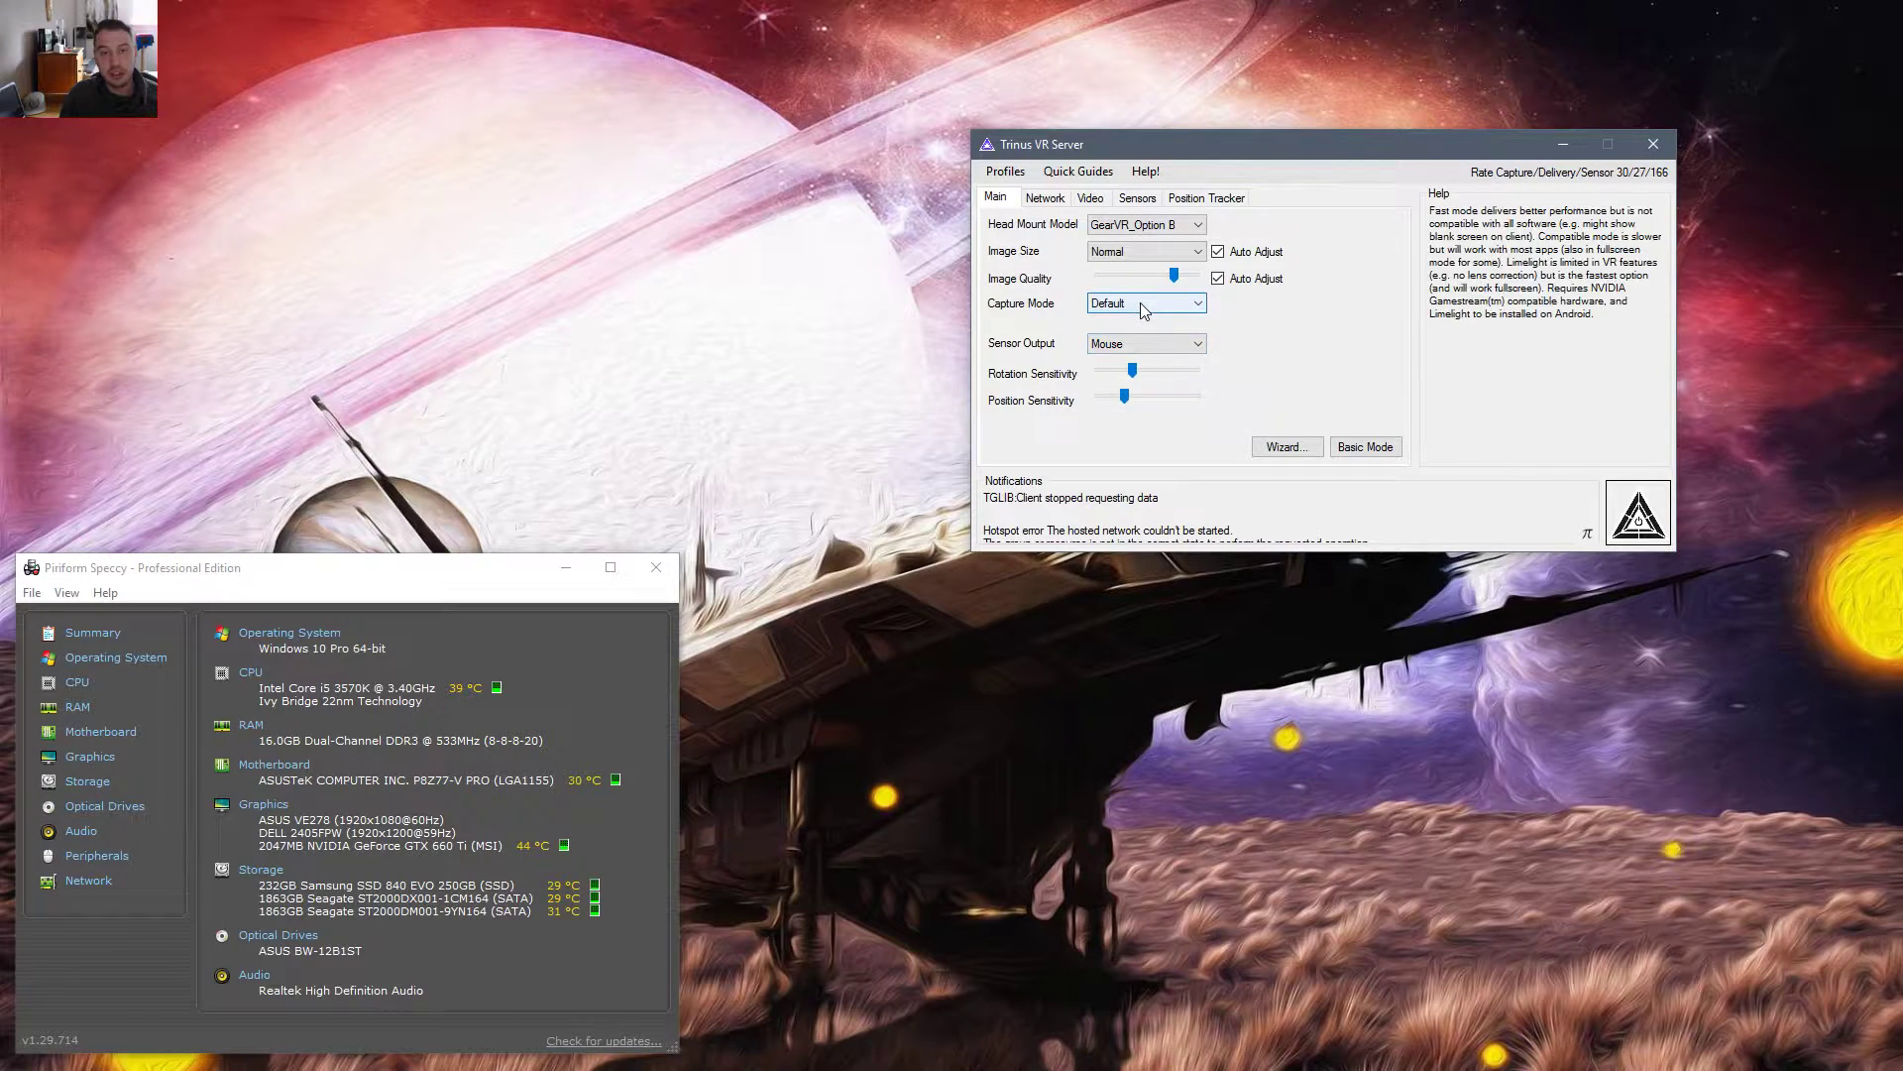
mouse_move(1146, 343)
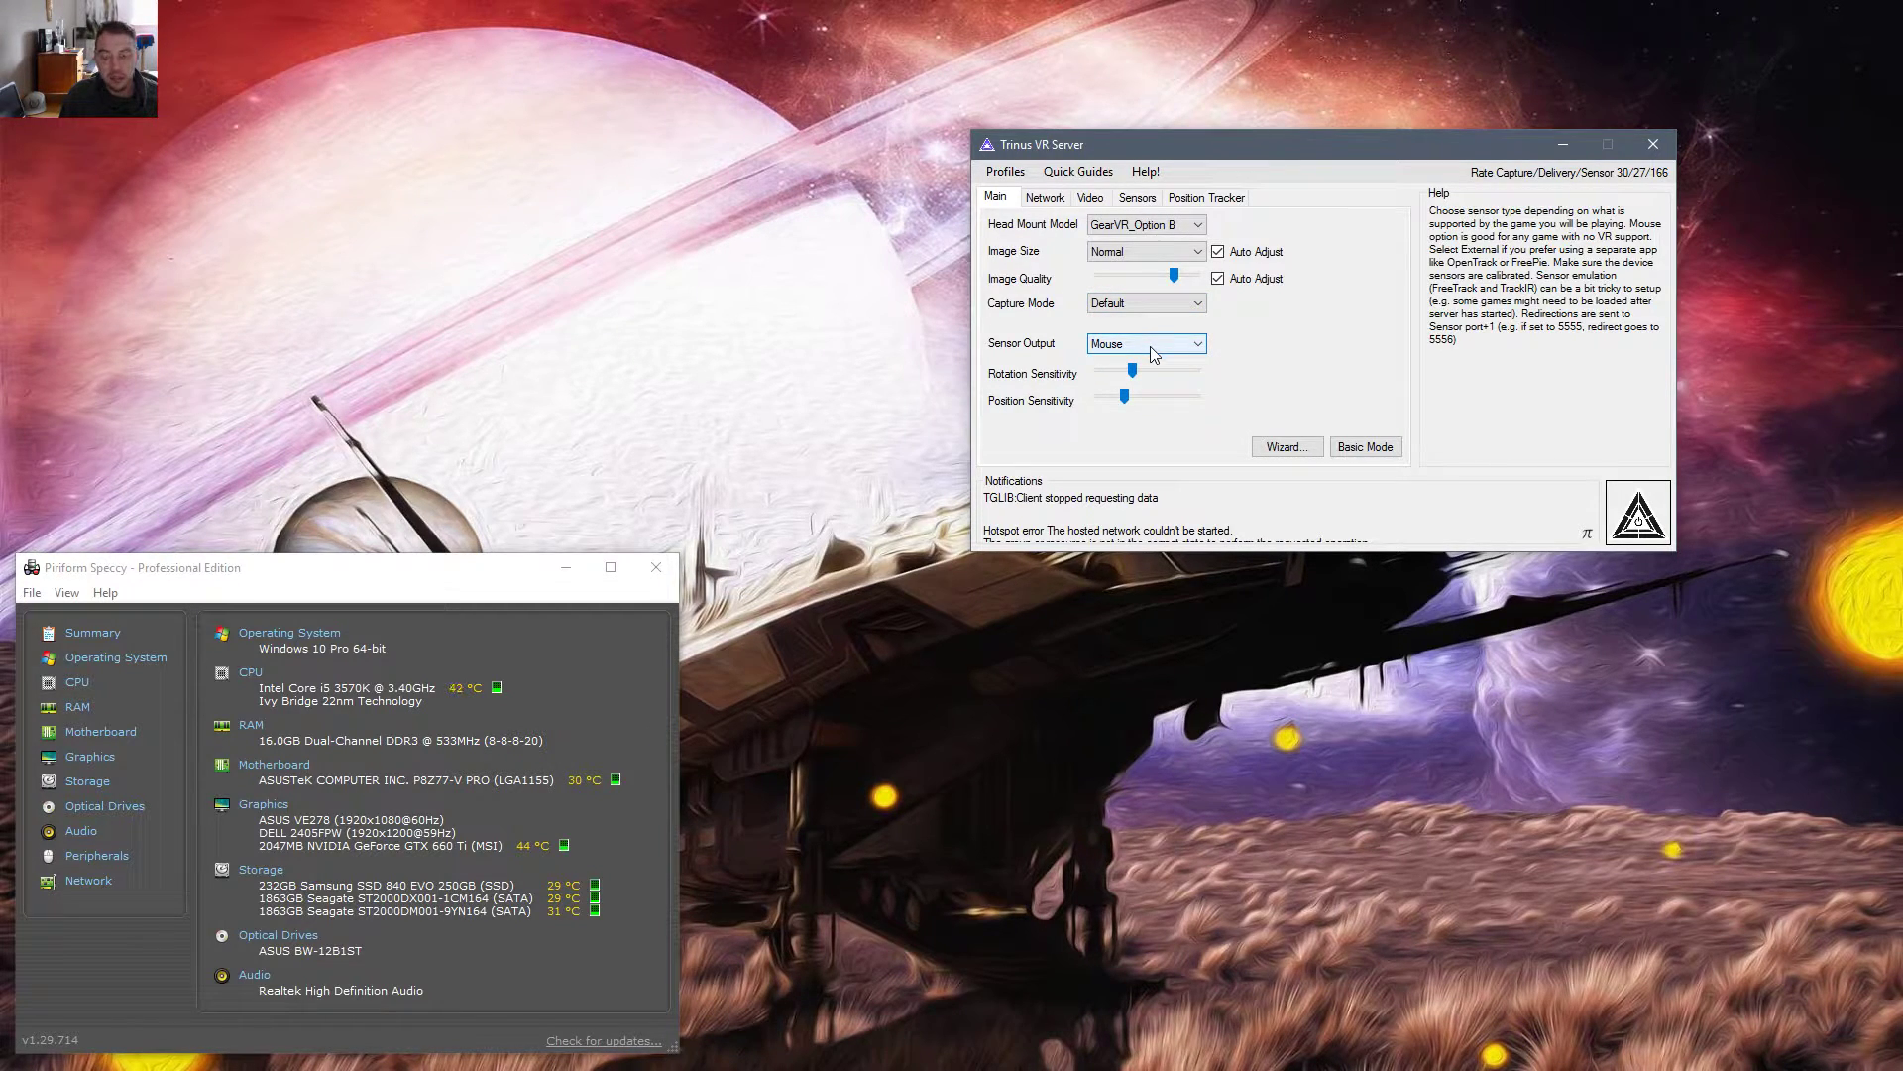
mouse_move(1348, 482)
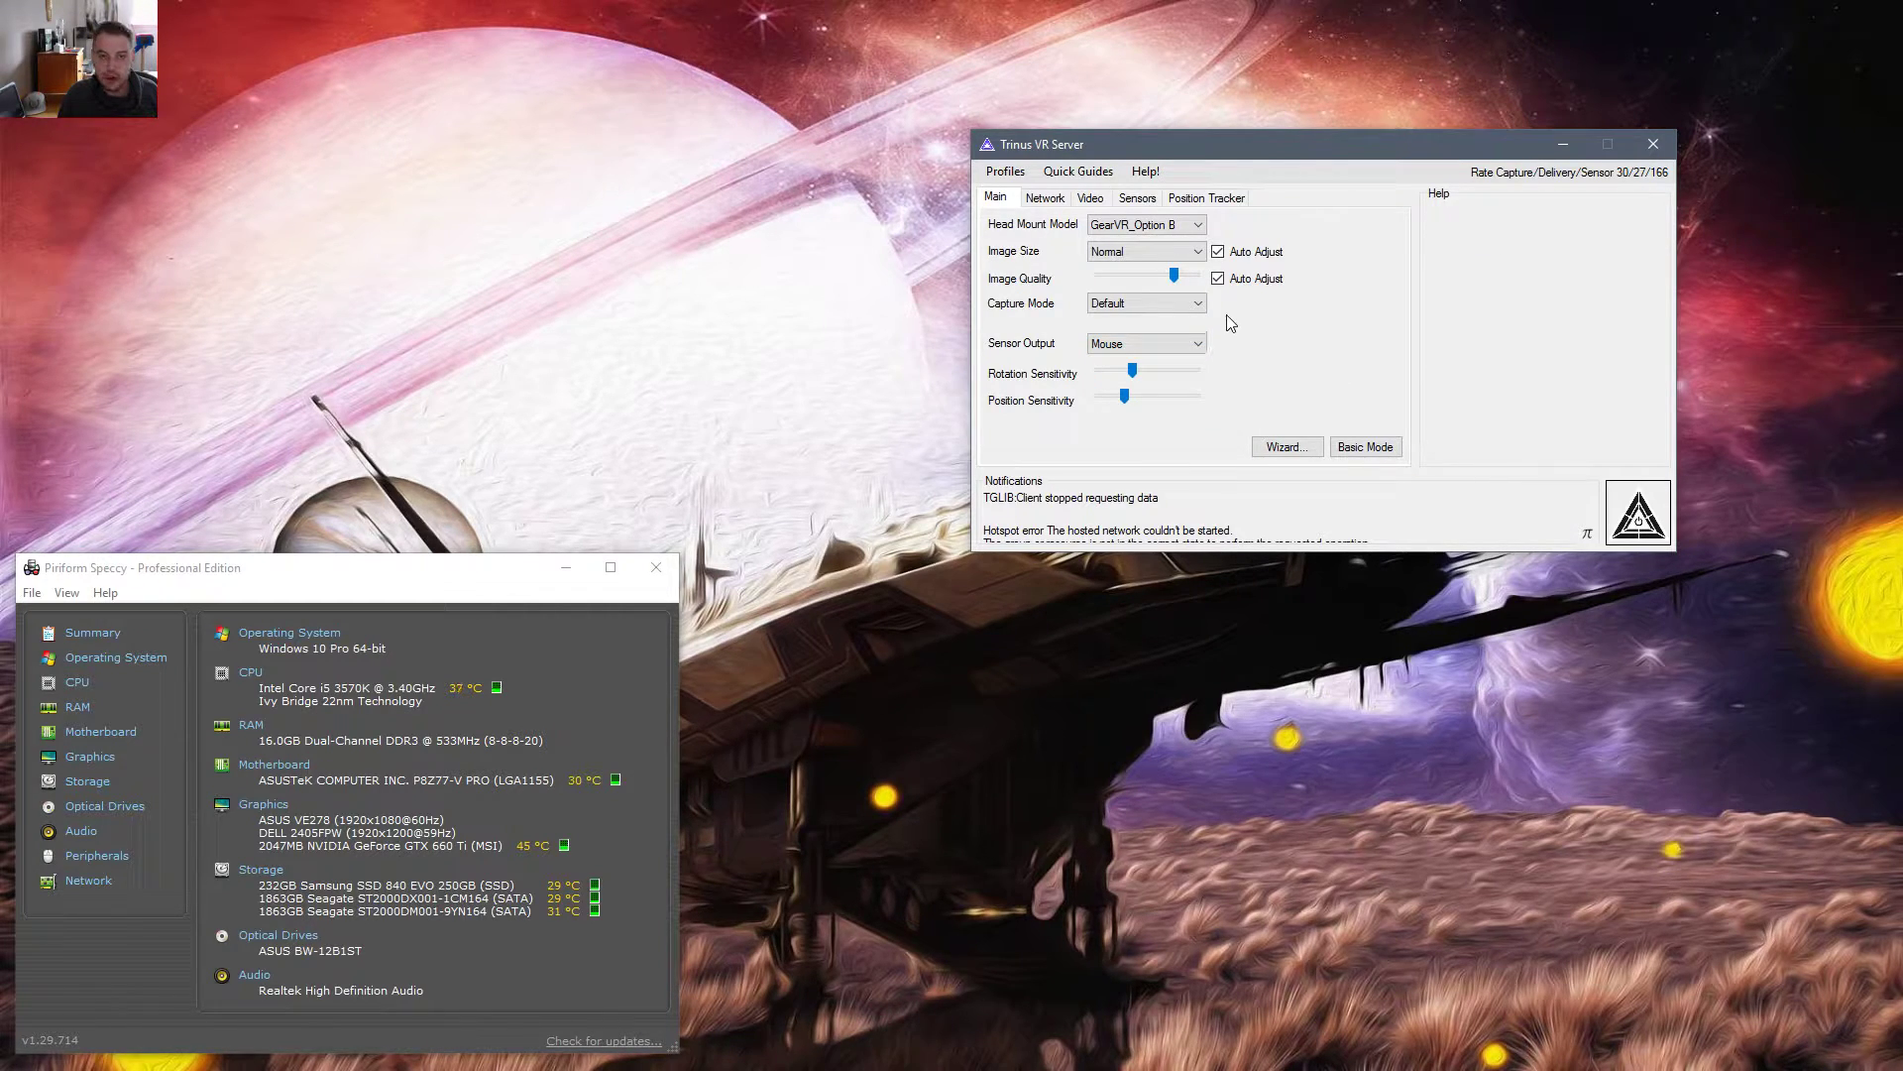
- Start the Trinus VR server so it can stream to the headset
mouse_move(1634, 518)
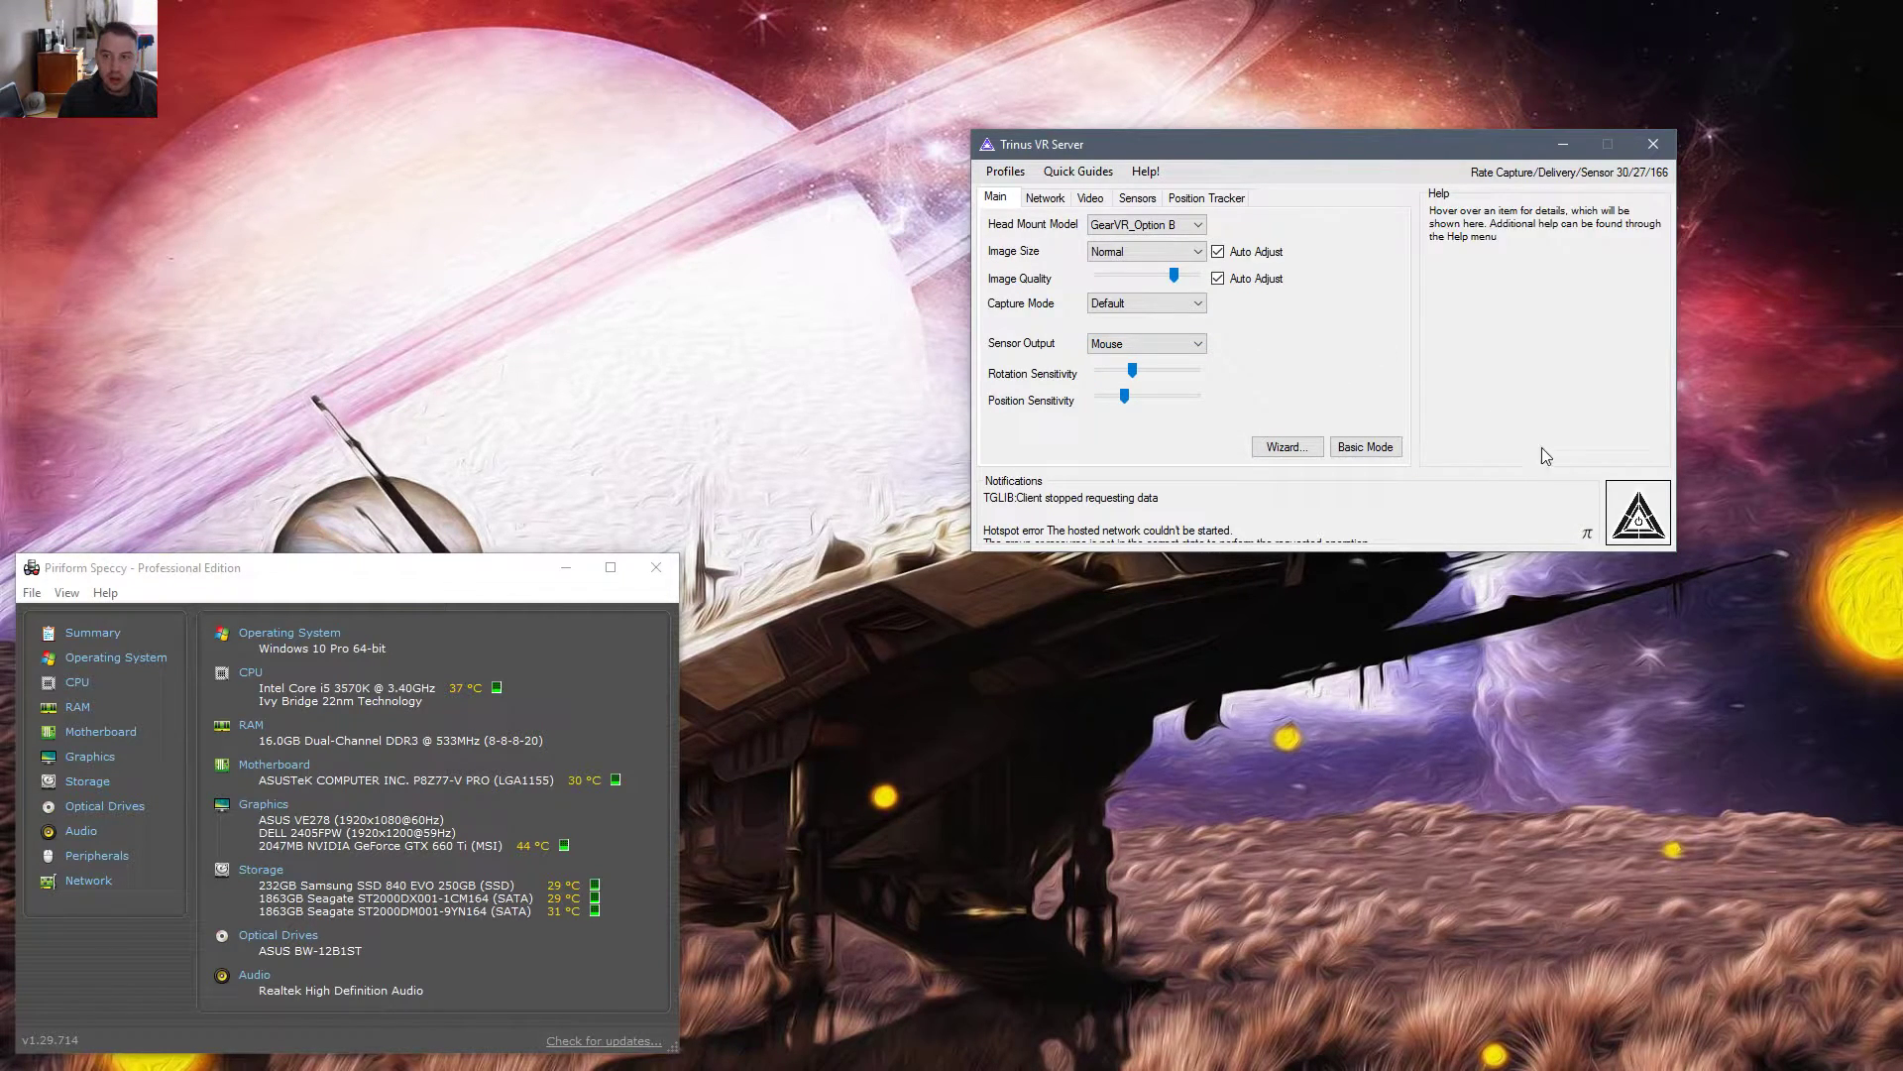
left_click(1635, 519)
left_click(1637, 517)
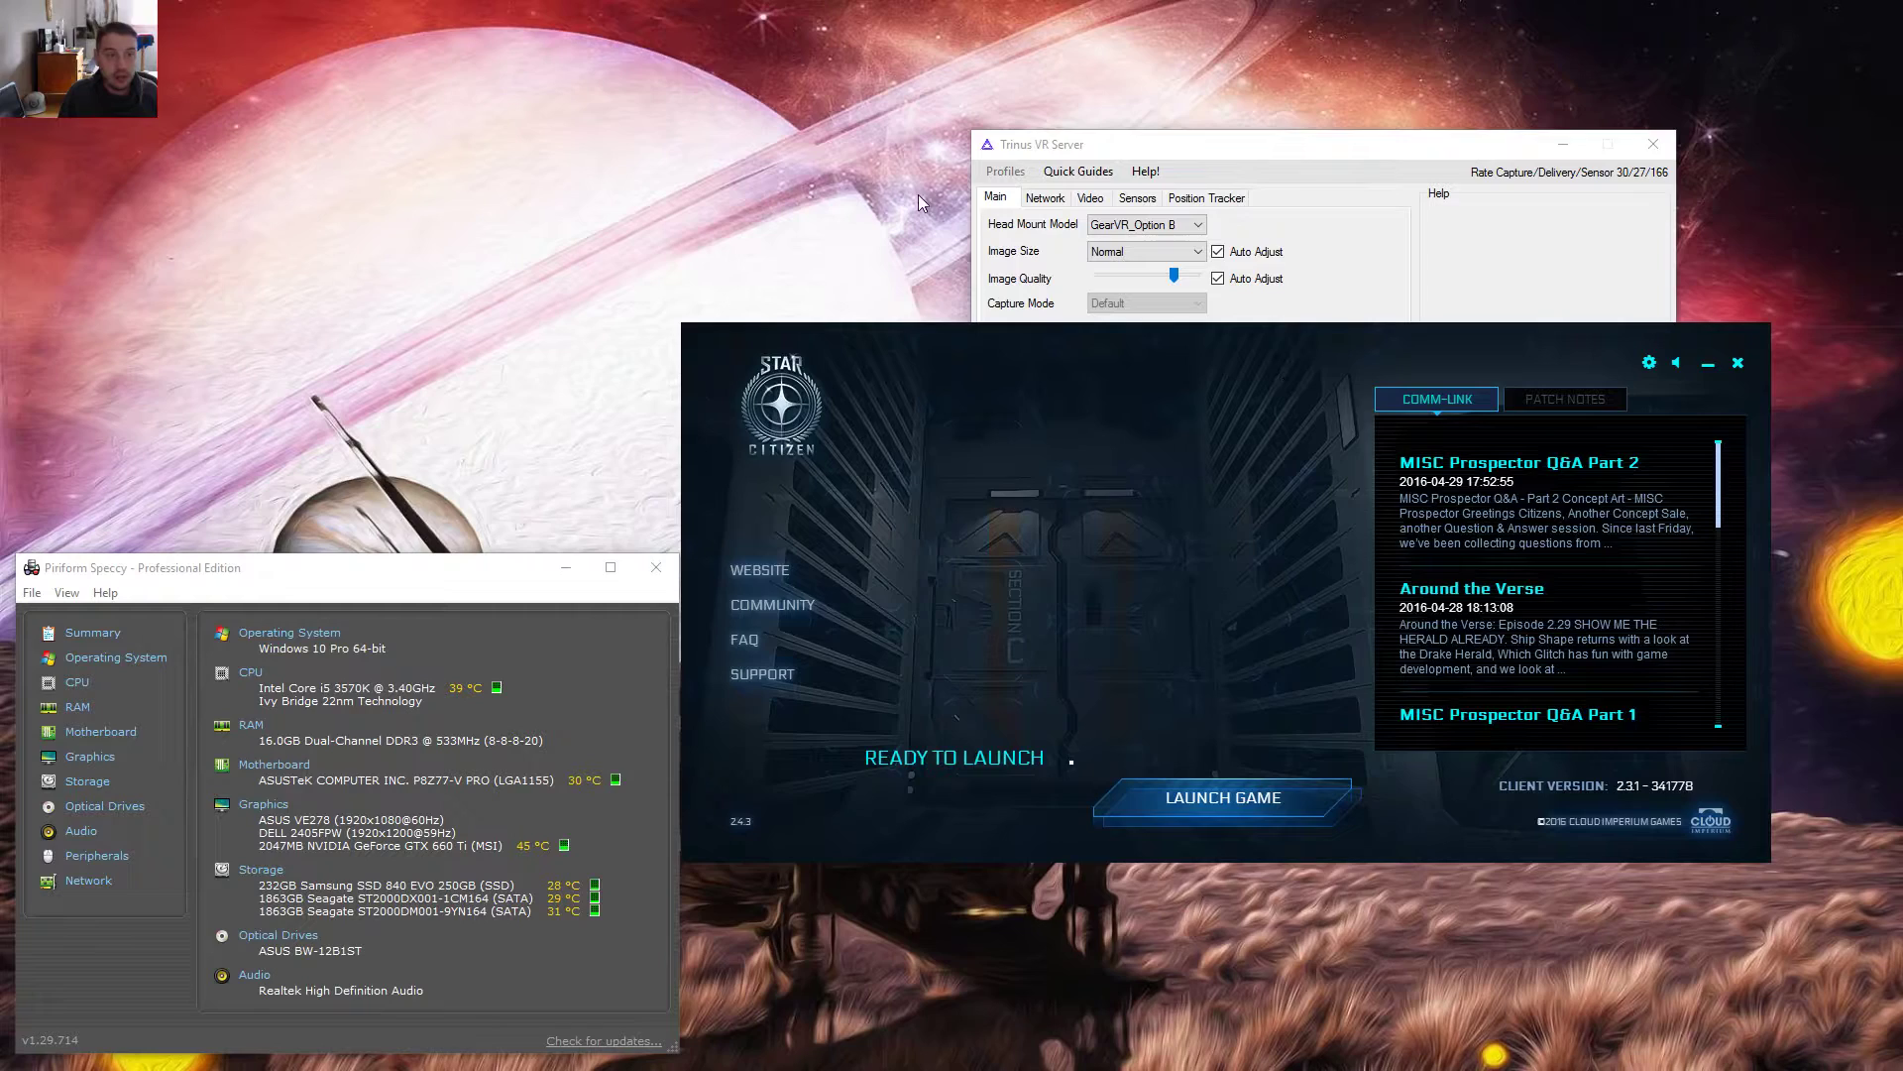
- Move the Star Citizen launcher and the Trinus VR Server window apart so that they no longer overlap
left_click_drag(1120, 331, 545, 44)
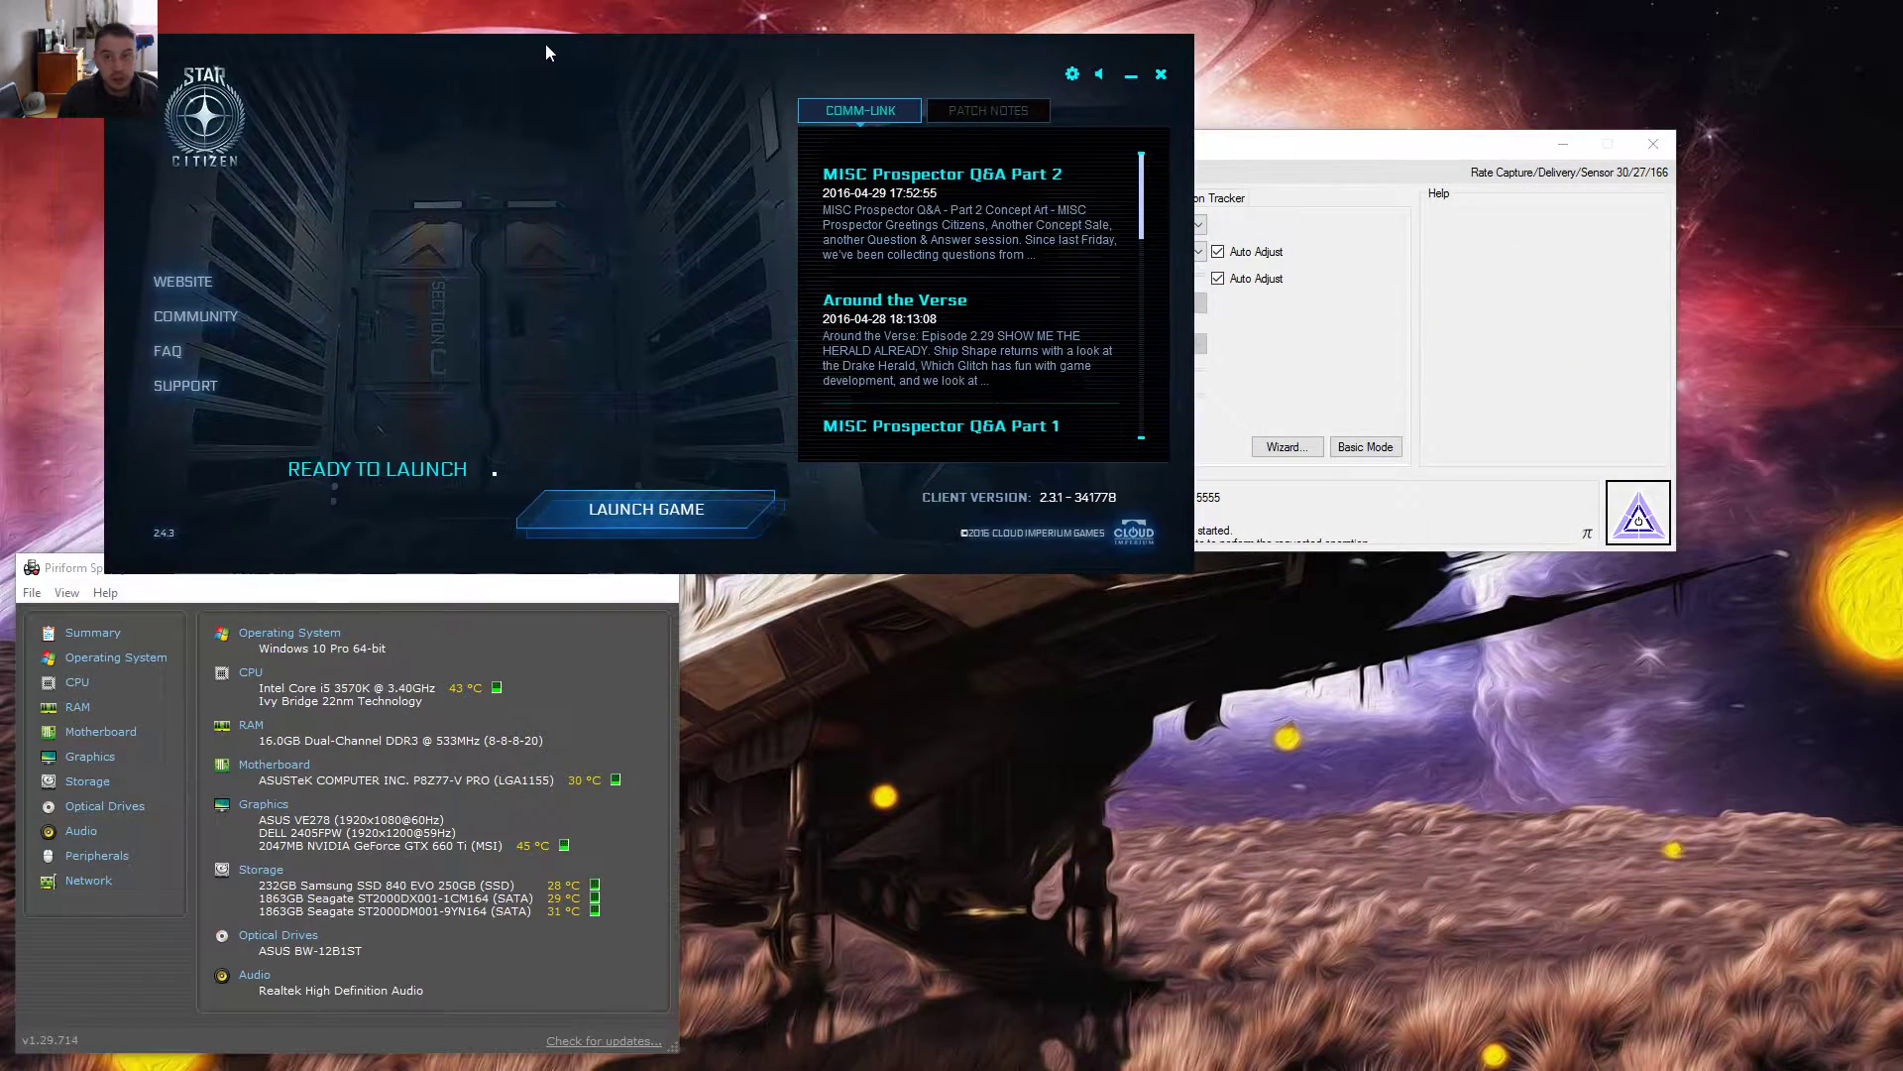
left_click_drag(1355, 154, 1480, 612)
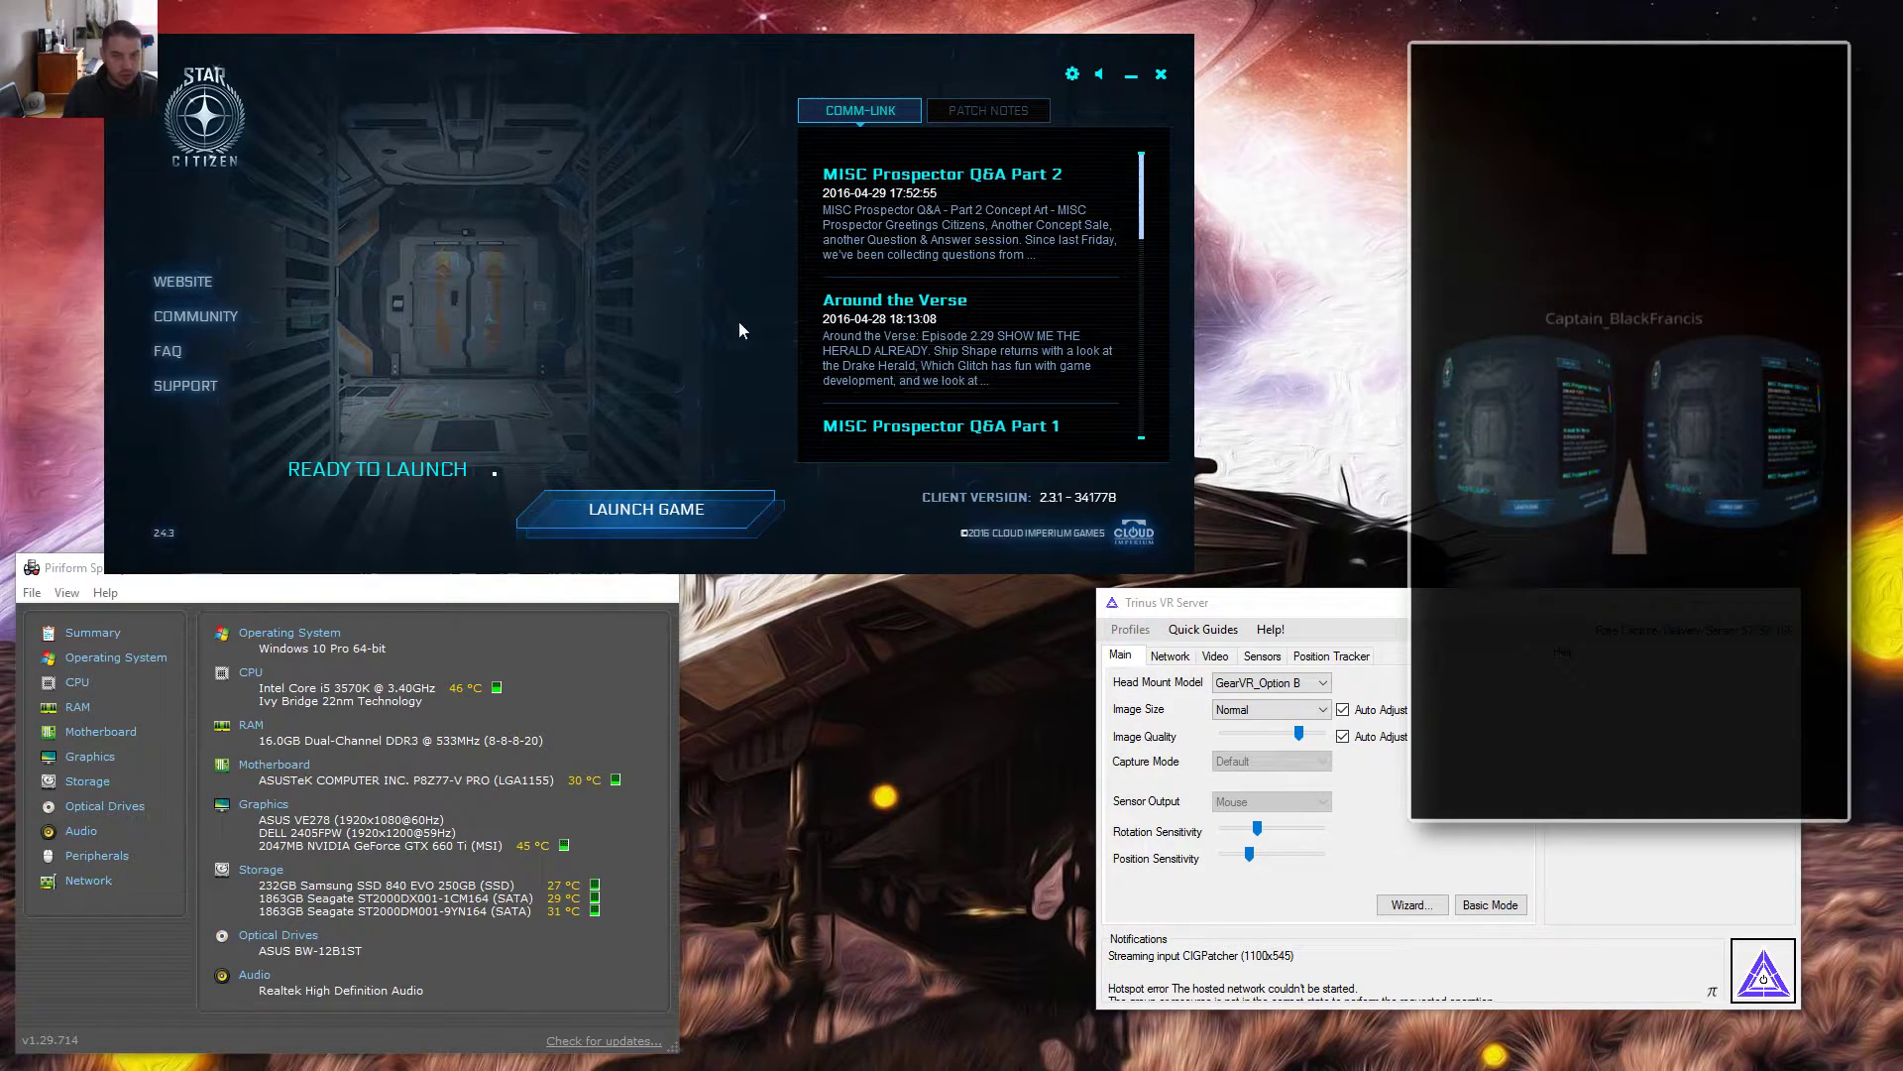
- Switch the streamed window to Speccy and back to the Star Citizen launcher, and launch the game
left_click(575, 669)
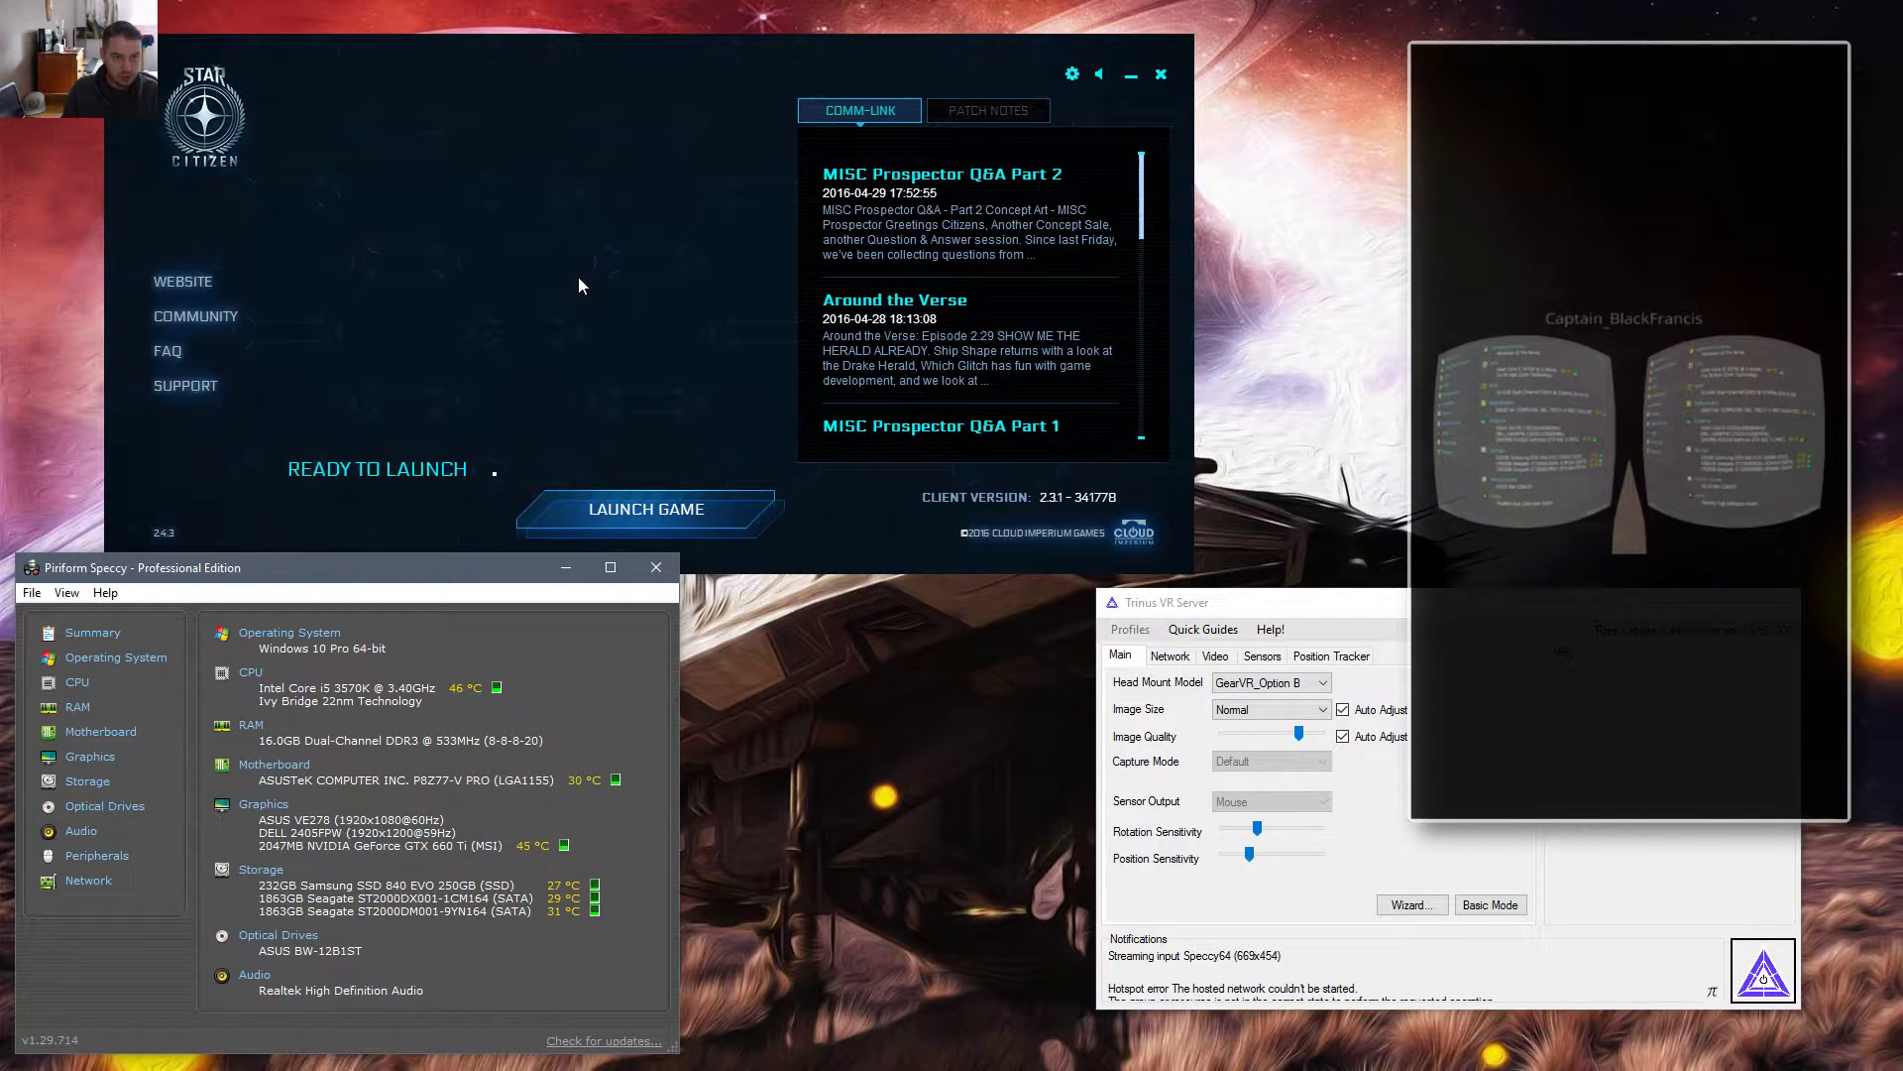
left_click(581, 279)
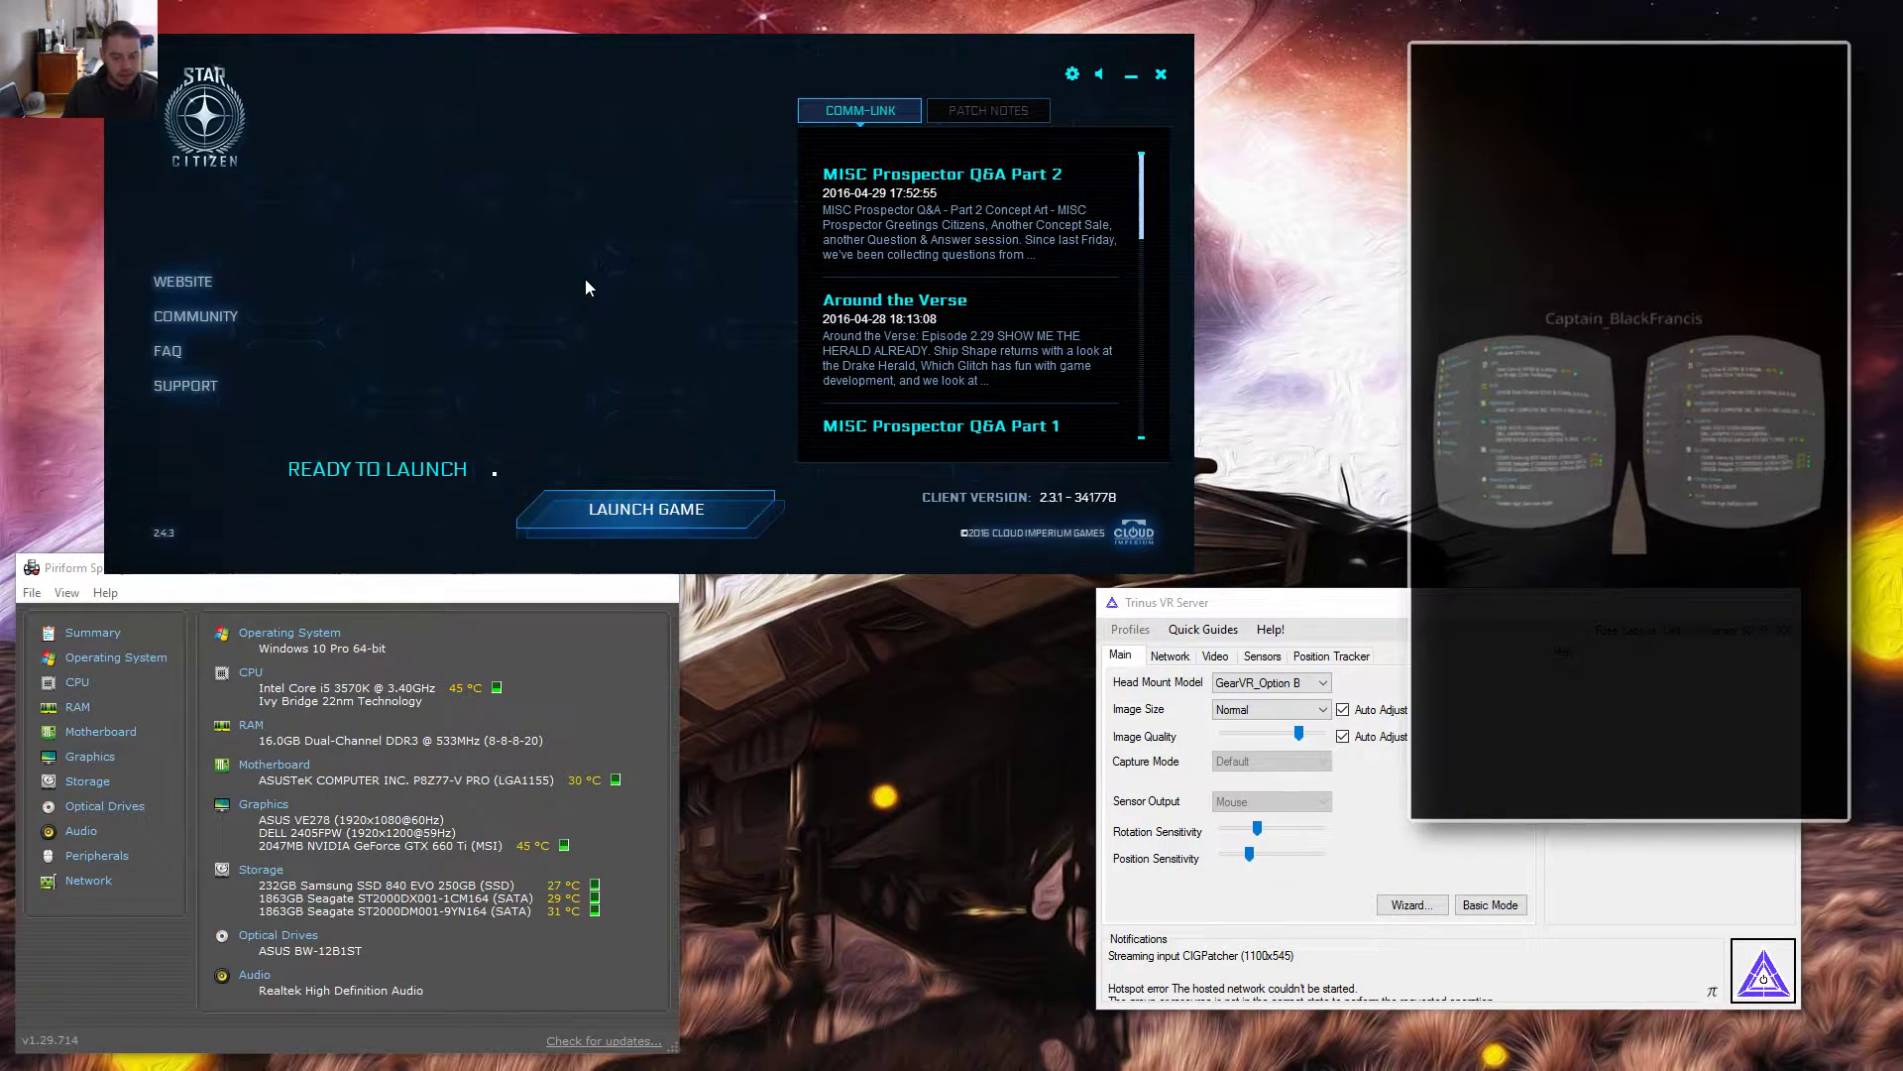
left_click(668, 533)
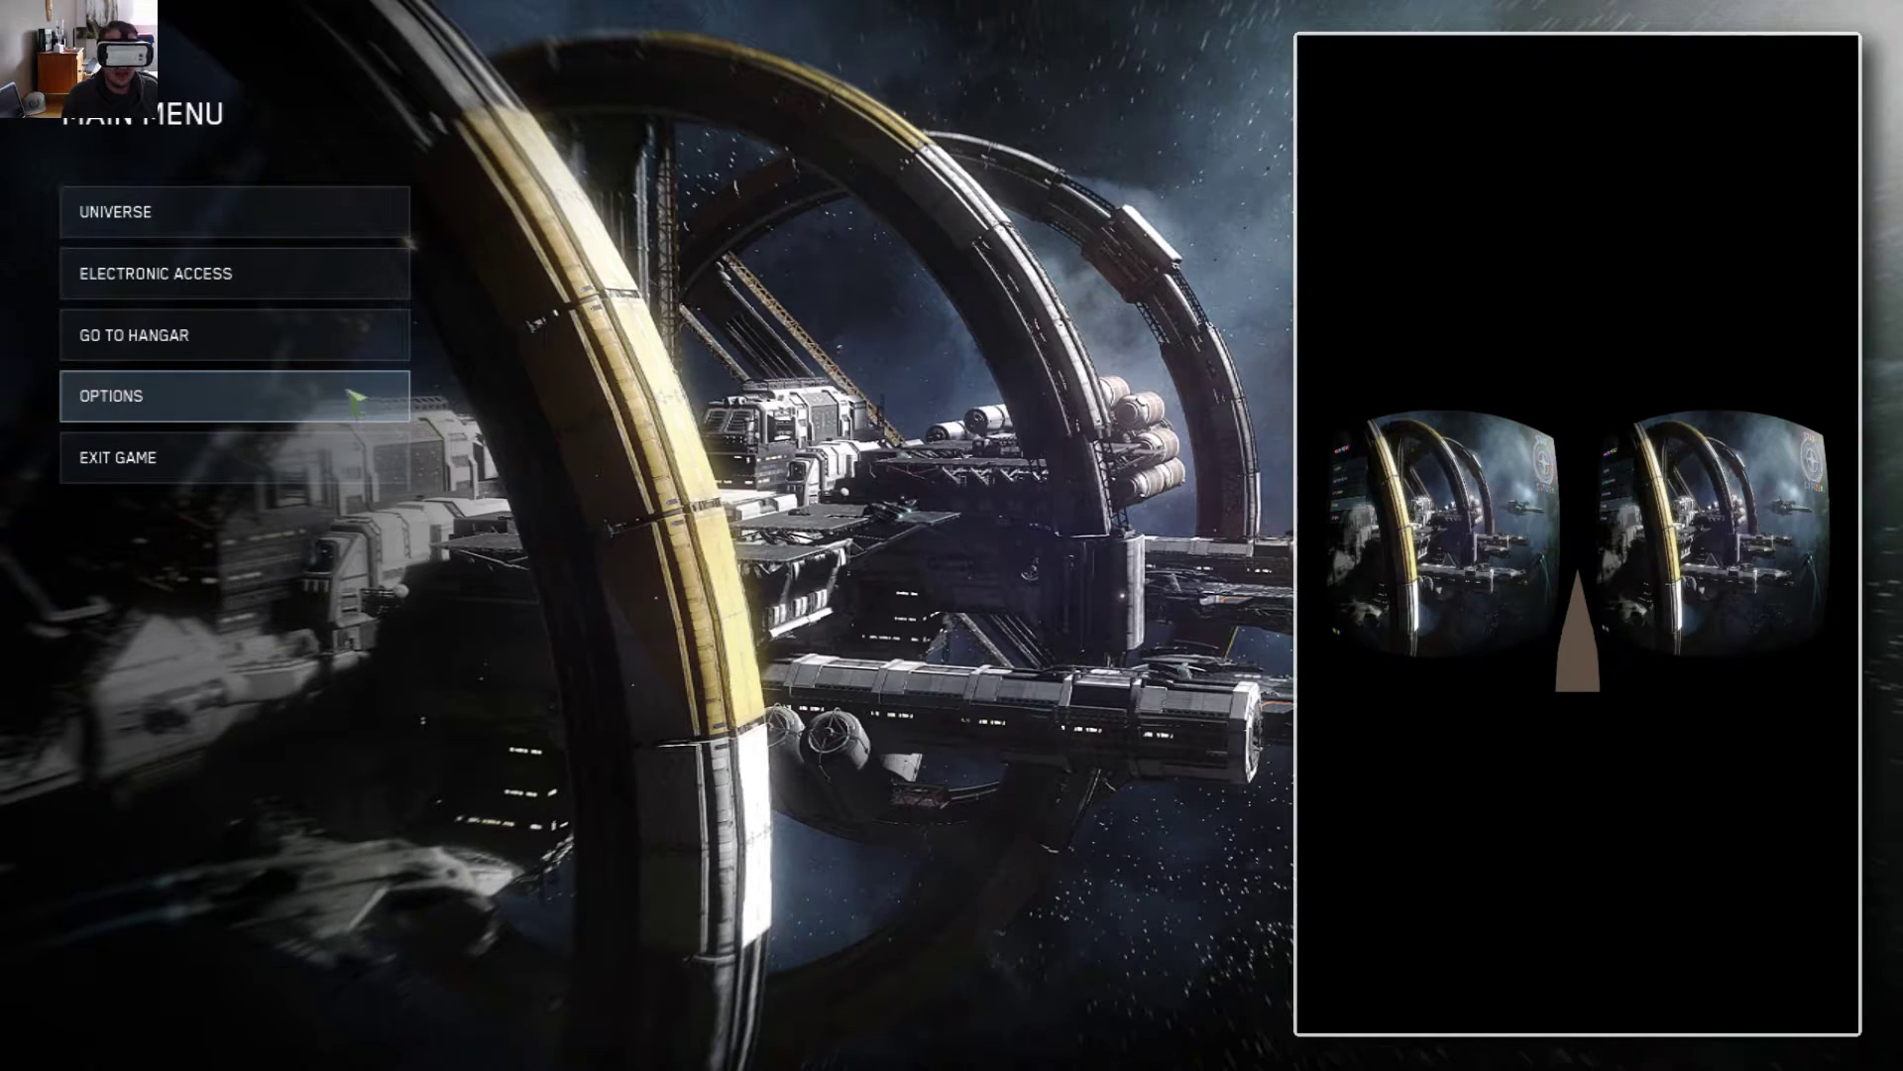
- Examine the available resolutions in the game's graphics options and return to the main menu without changing any
left_click(357, 406)
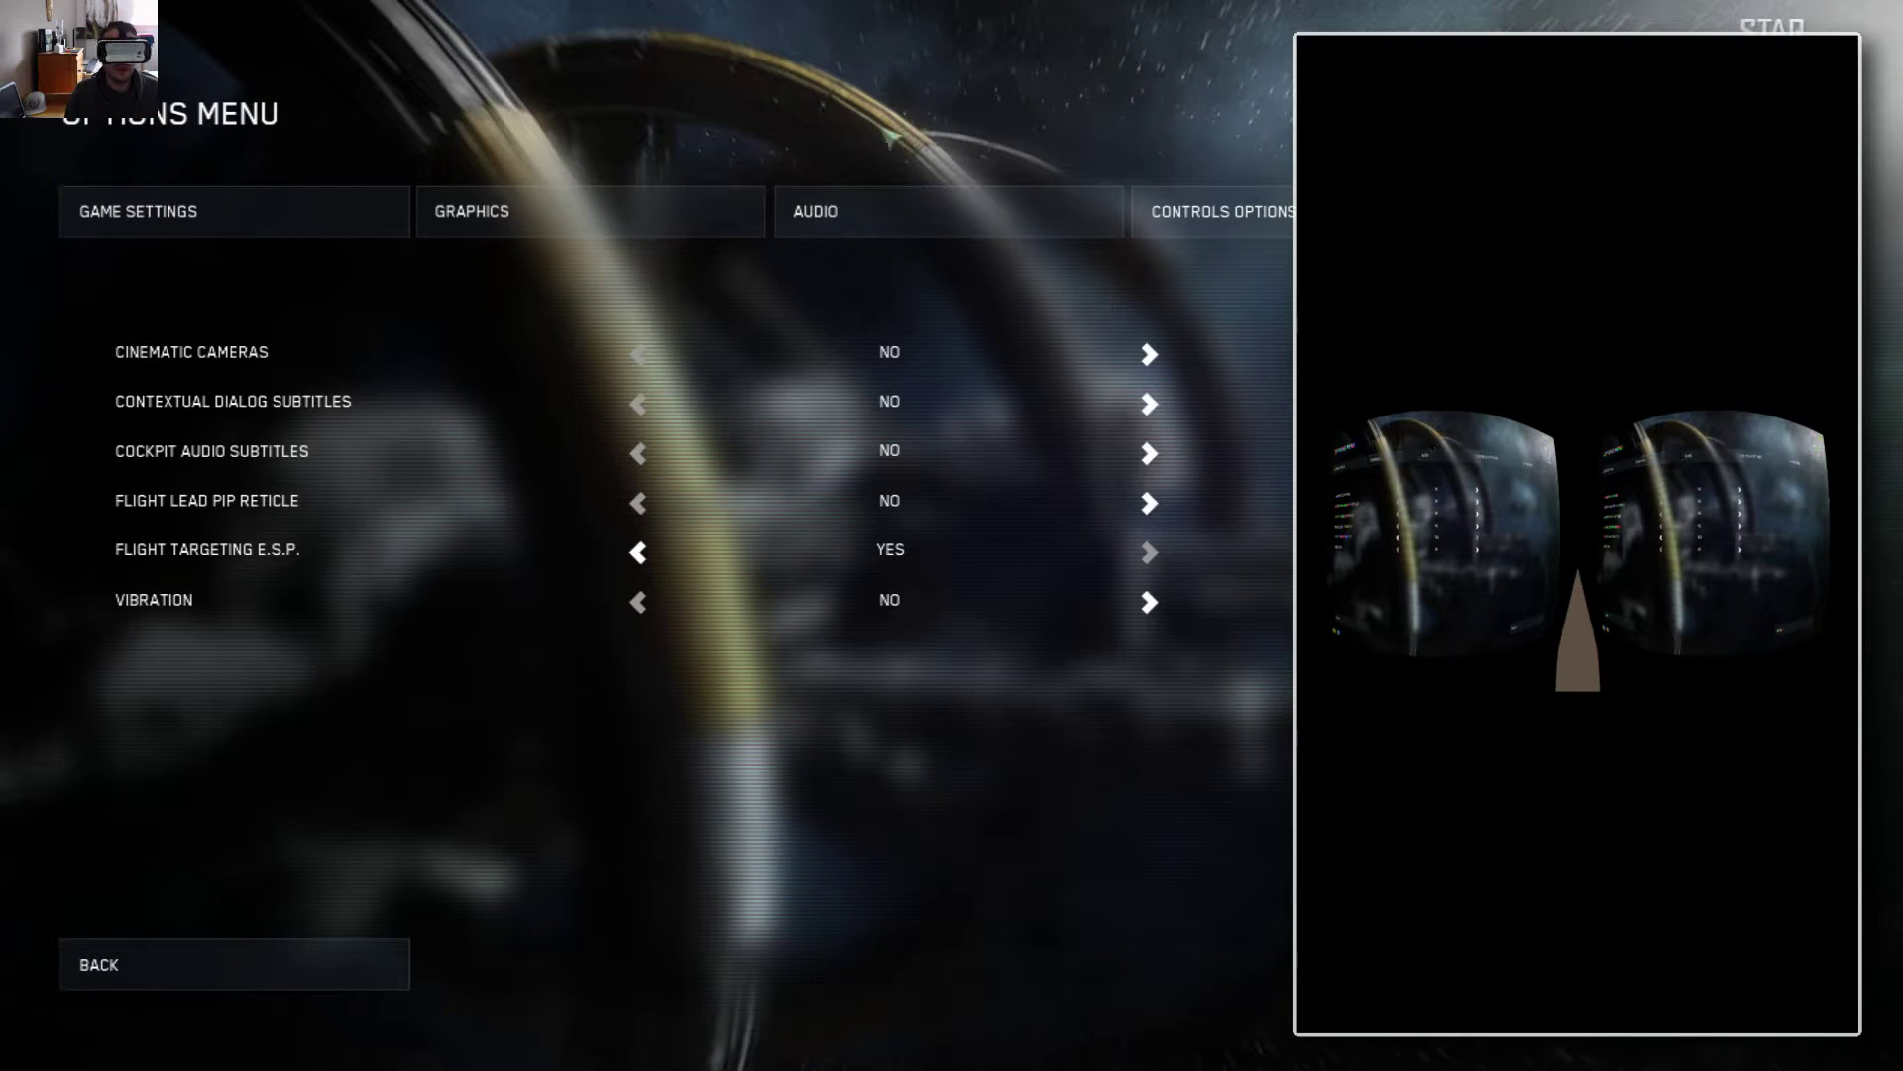
left_click(673, 218)
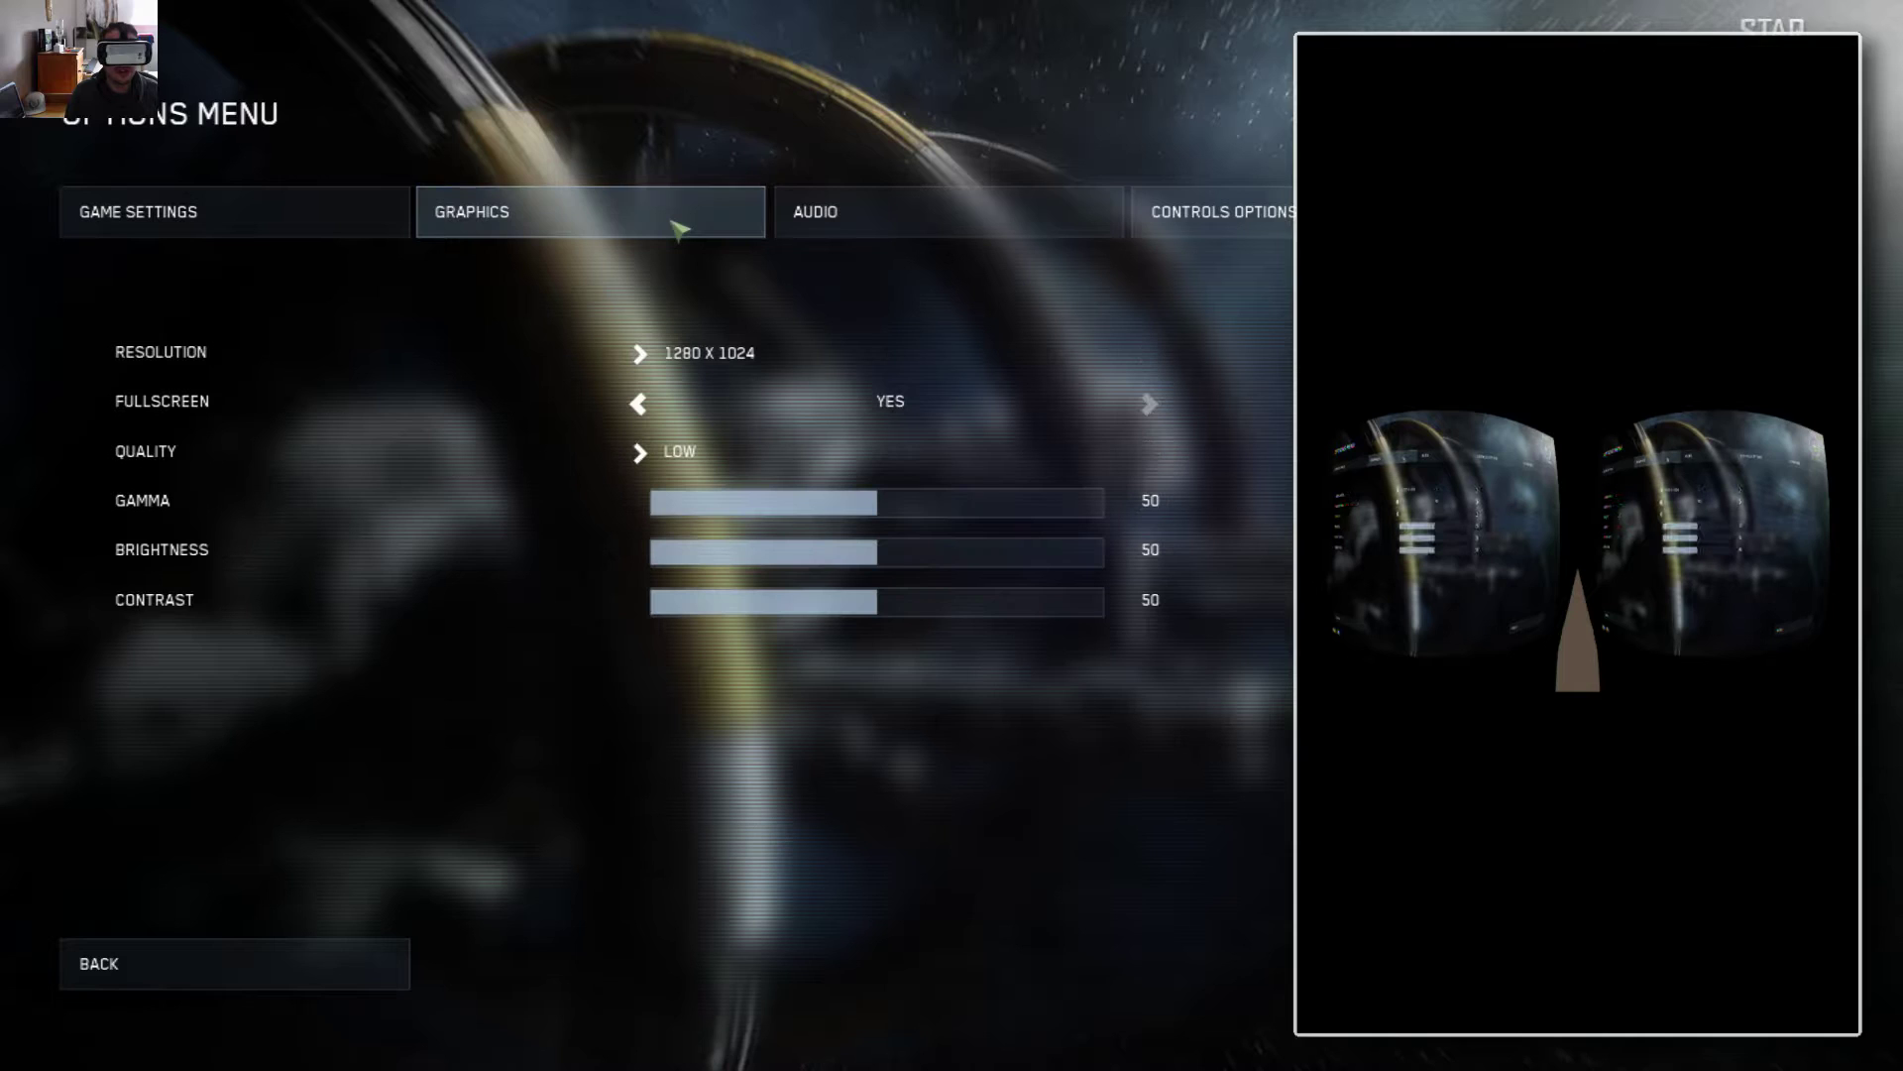
left_click(712, 359)
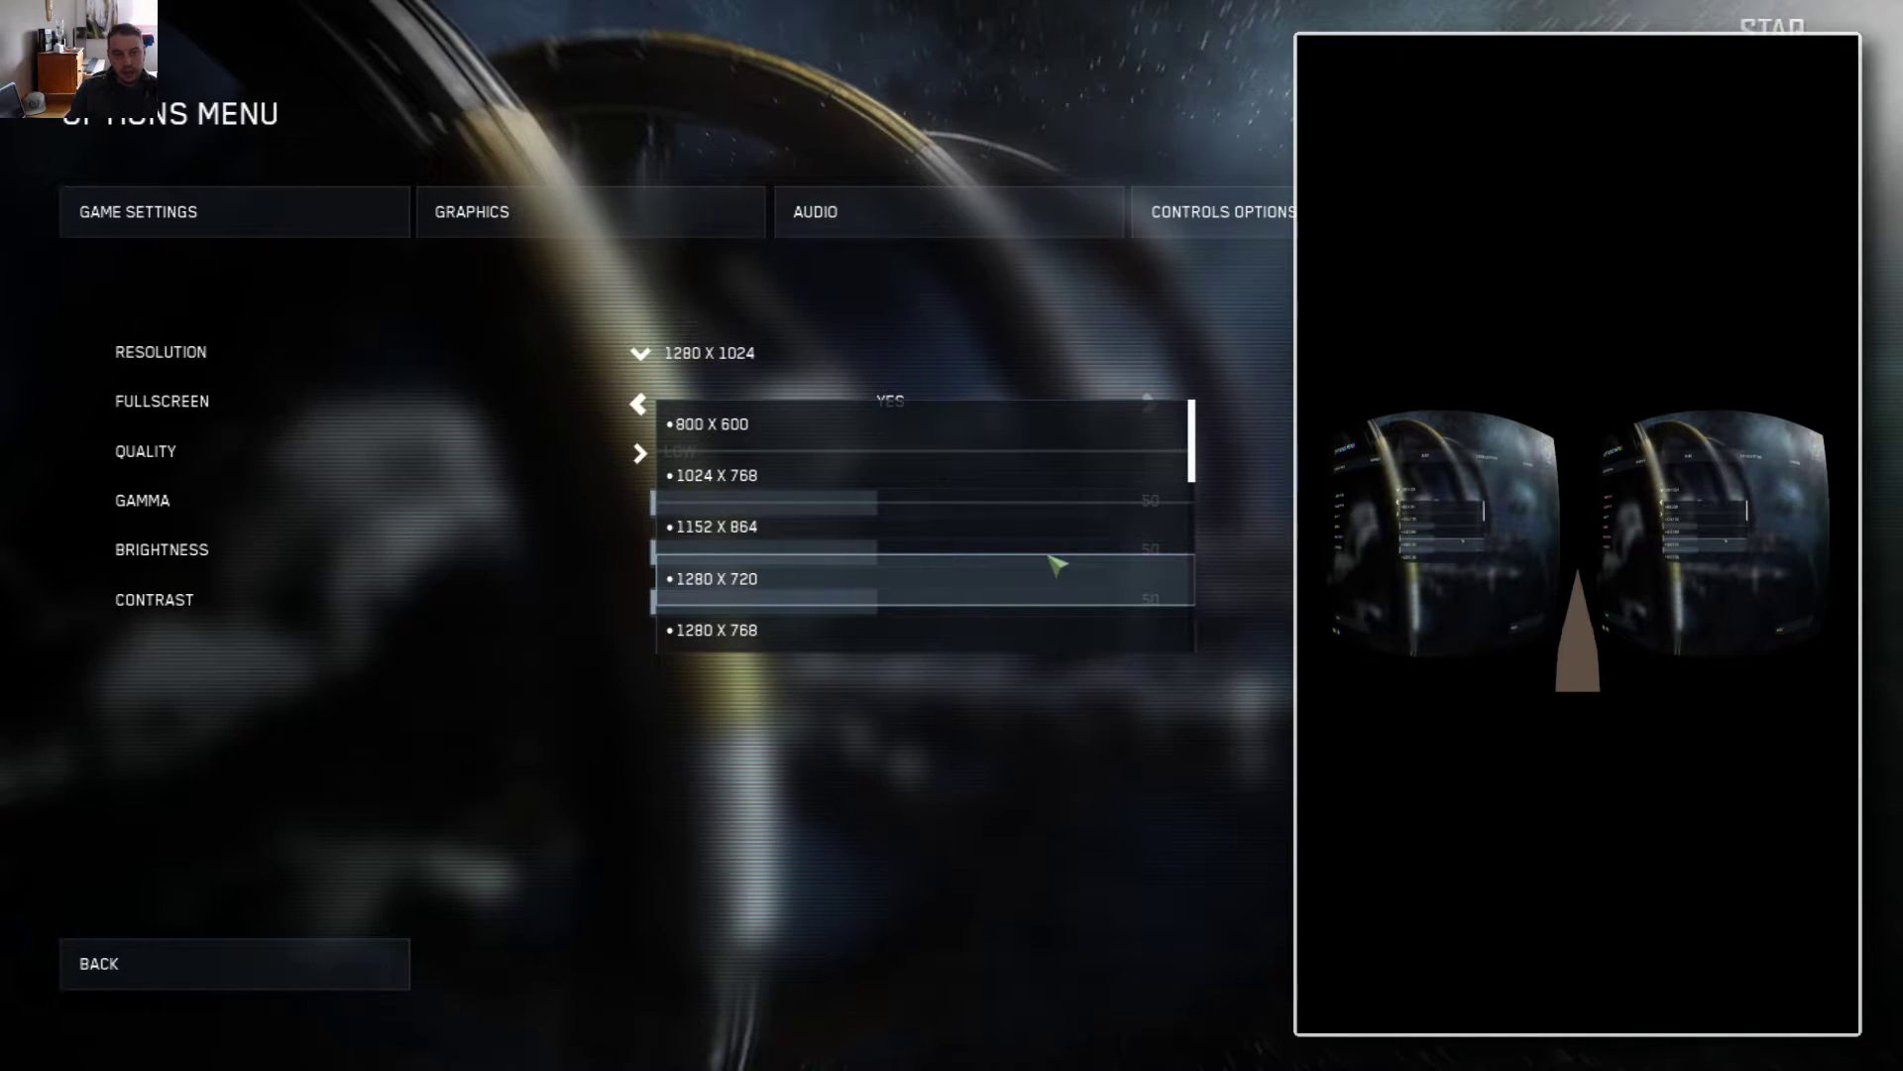
key("Escape")
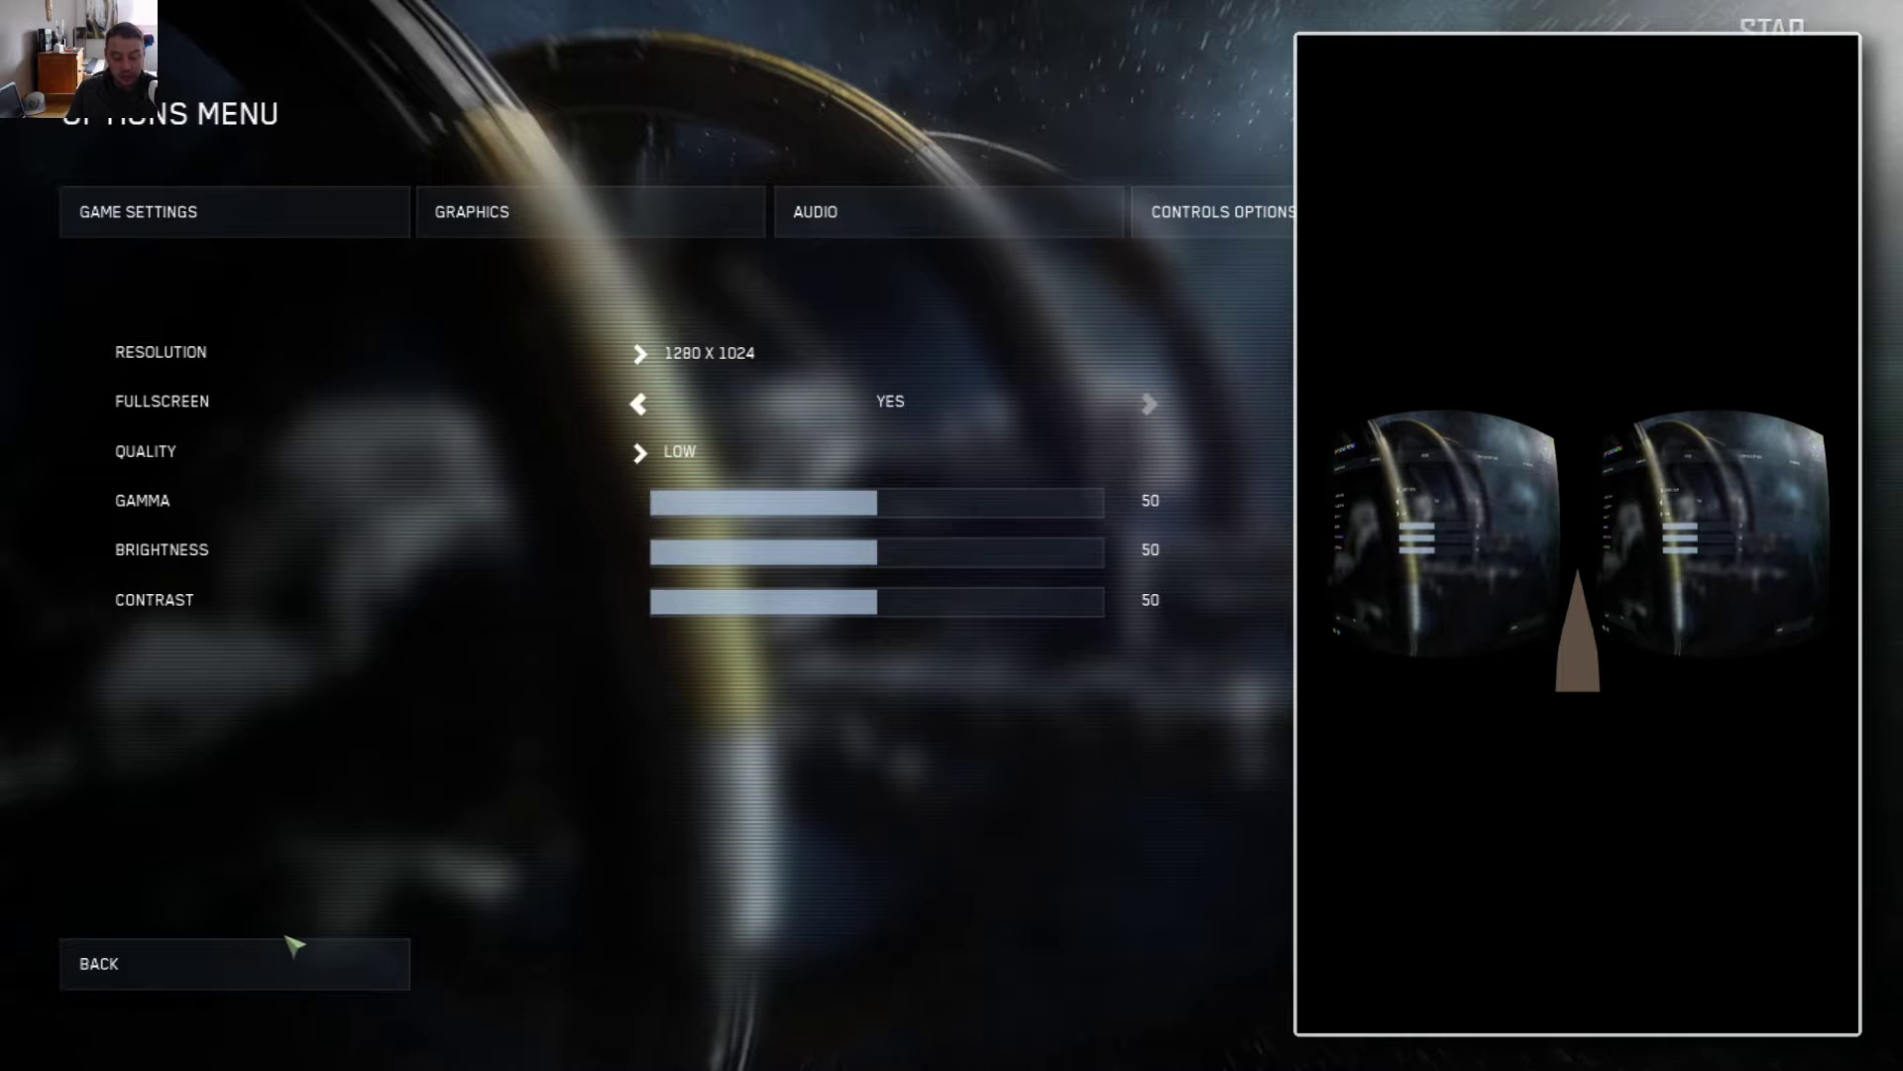
left_click(366, 984)
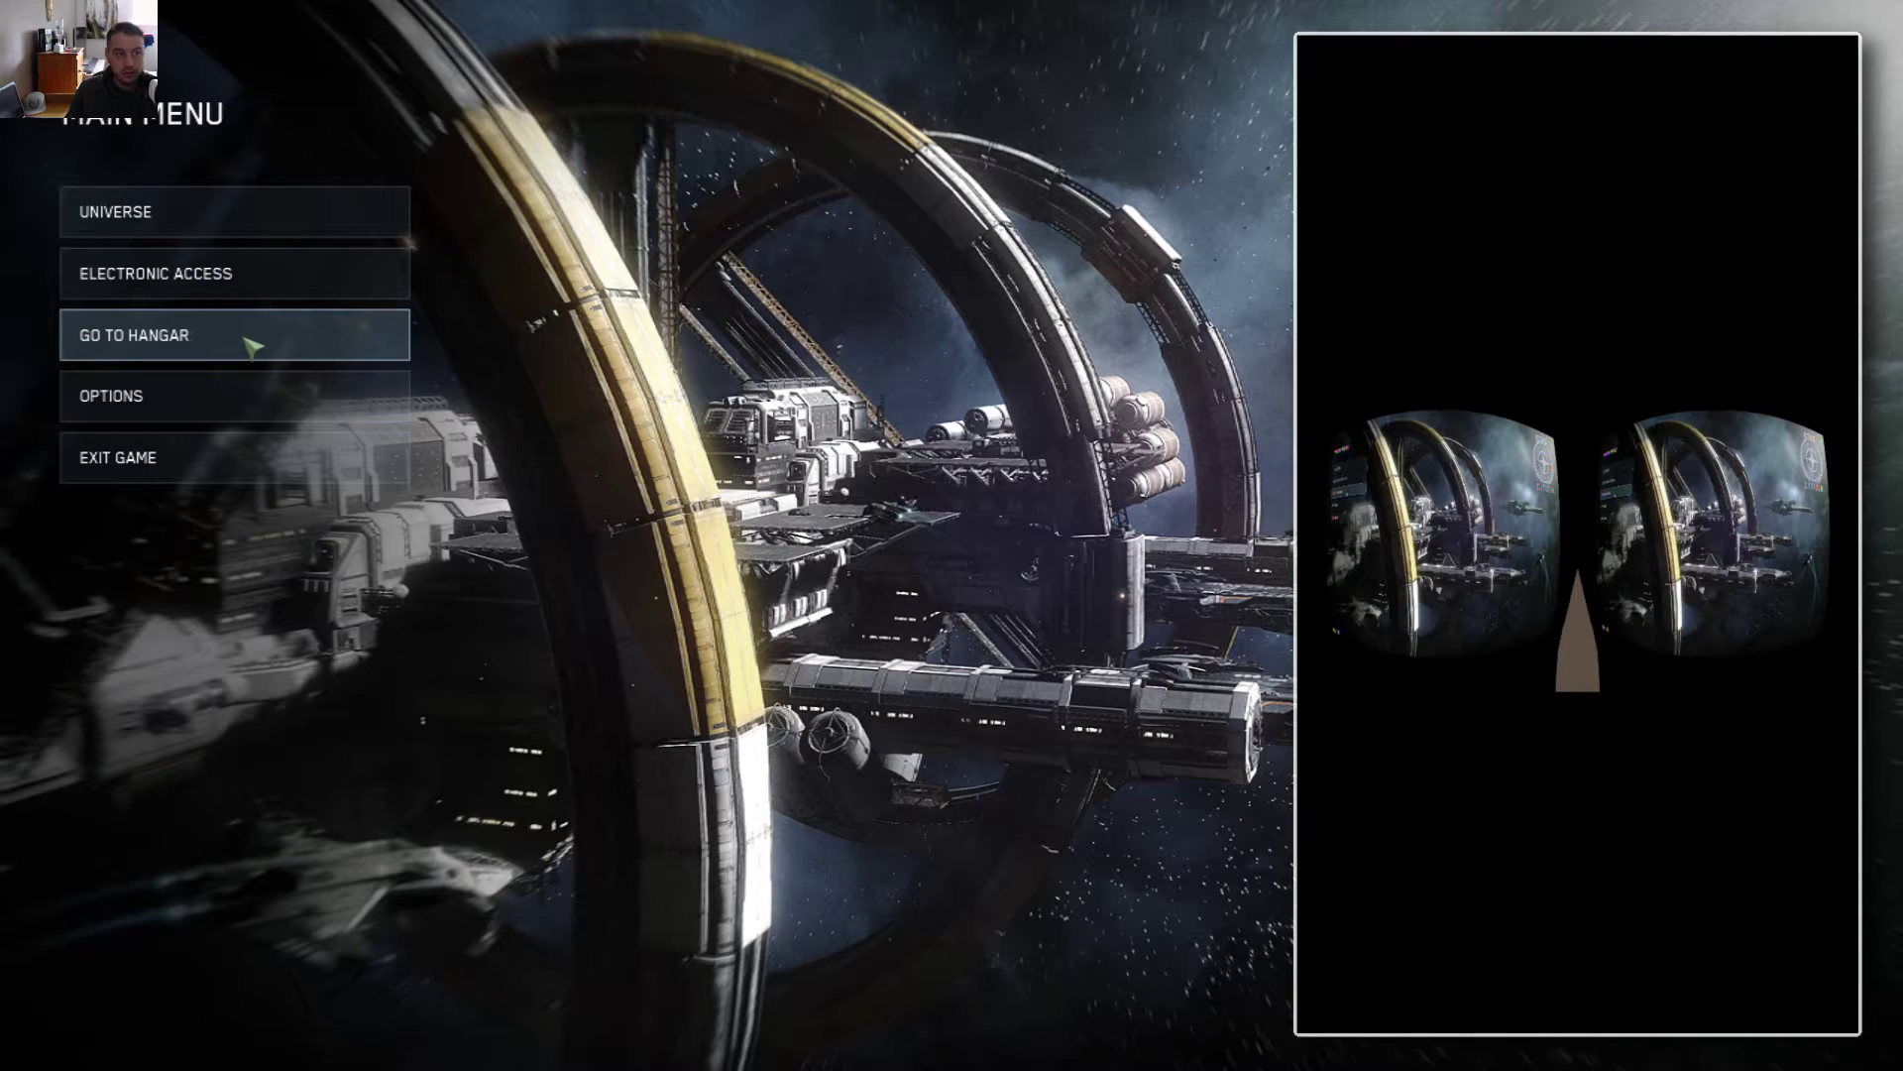
- Go to the hangar from the main menu and get into the ship's cockpit
left_click(338, 357)
left_click(1210, 589)
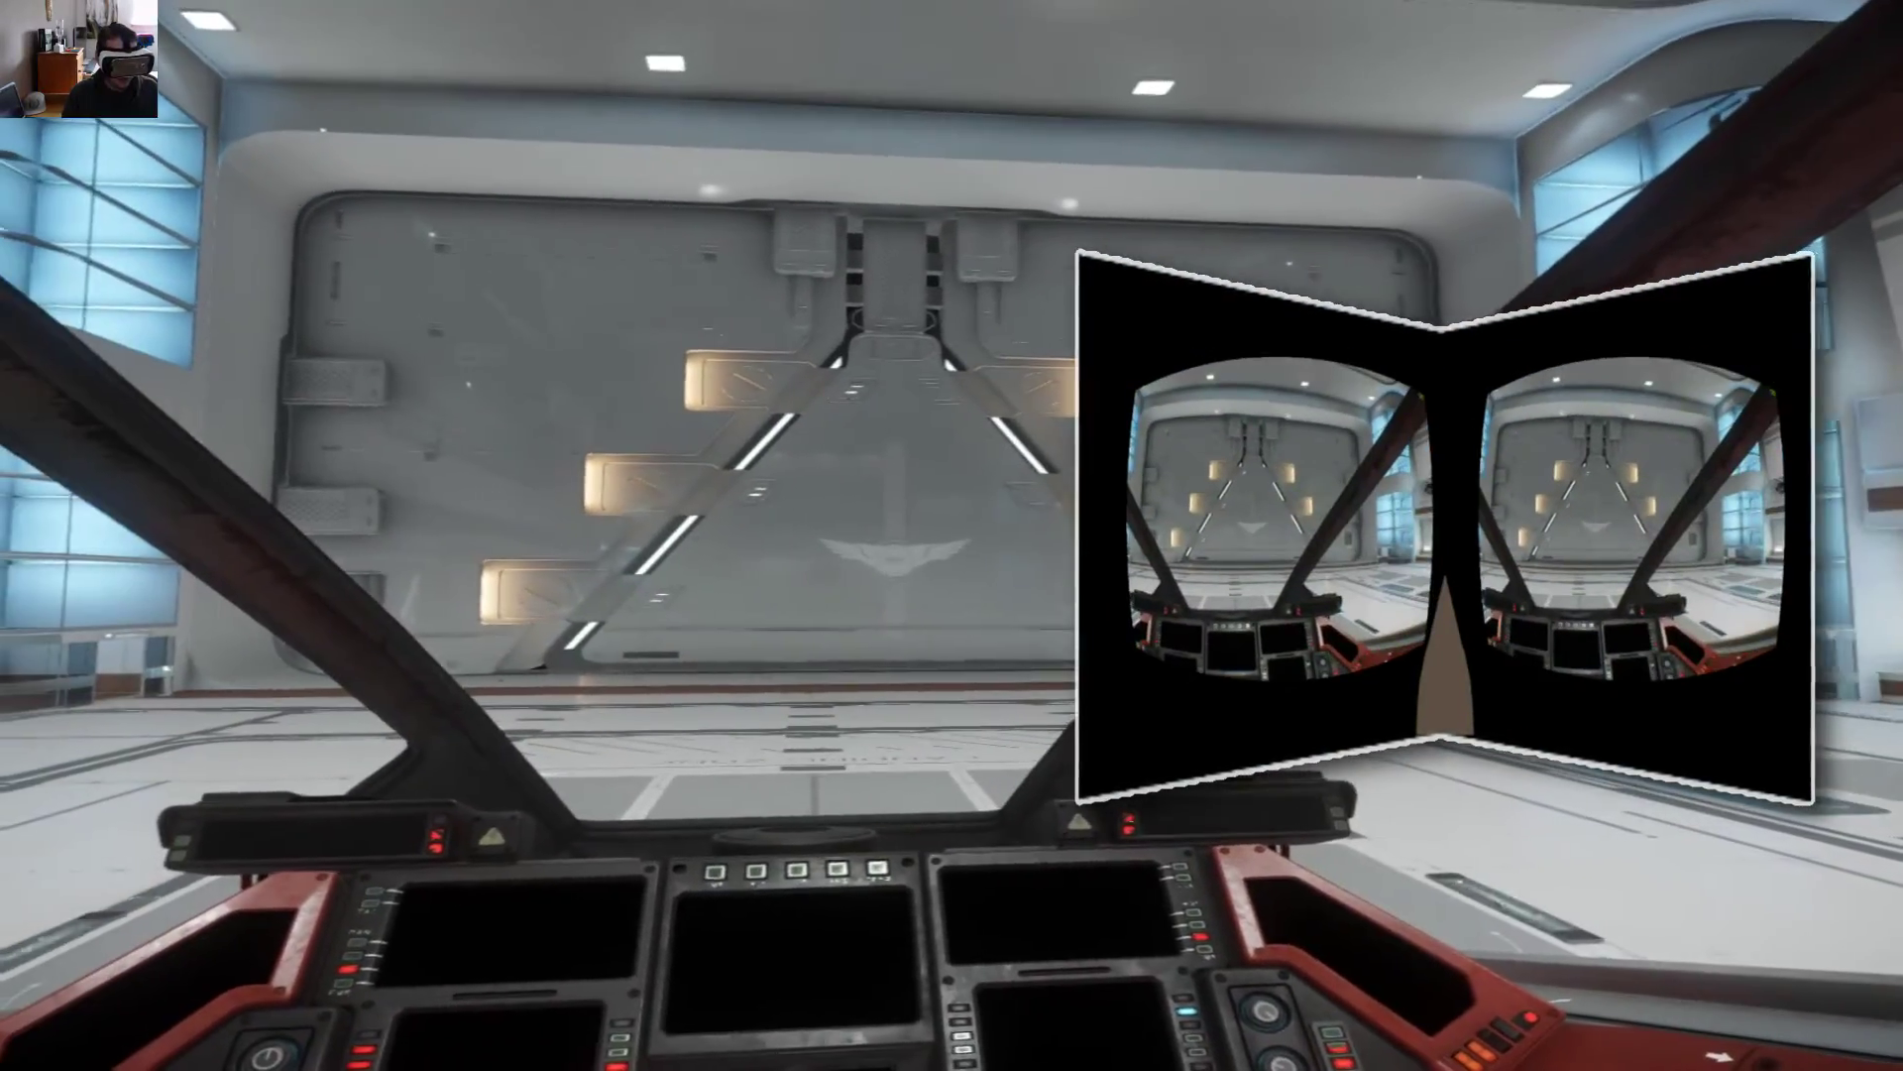
- Open the game menu from the cockpit and bring up Arena Commander through Electronic Access
key("Escape")
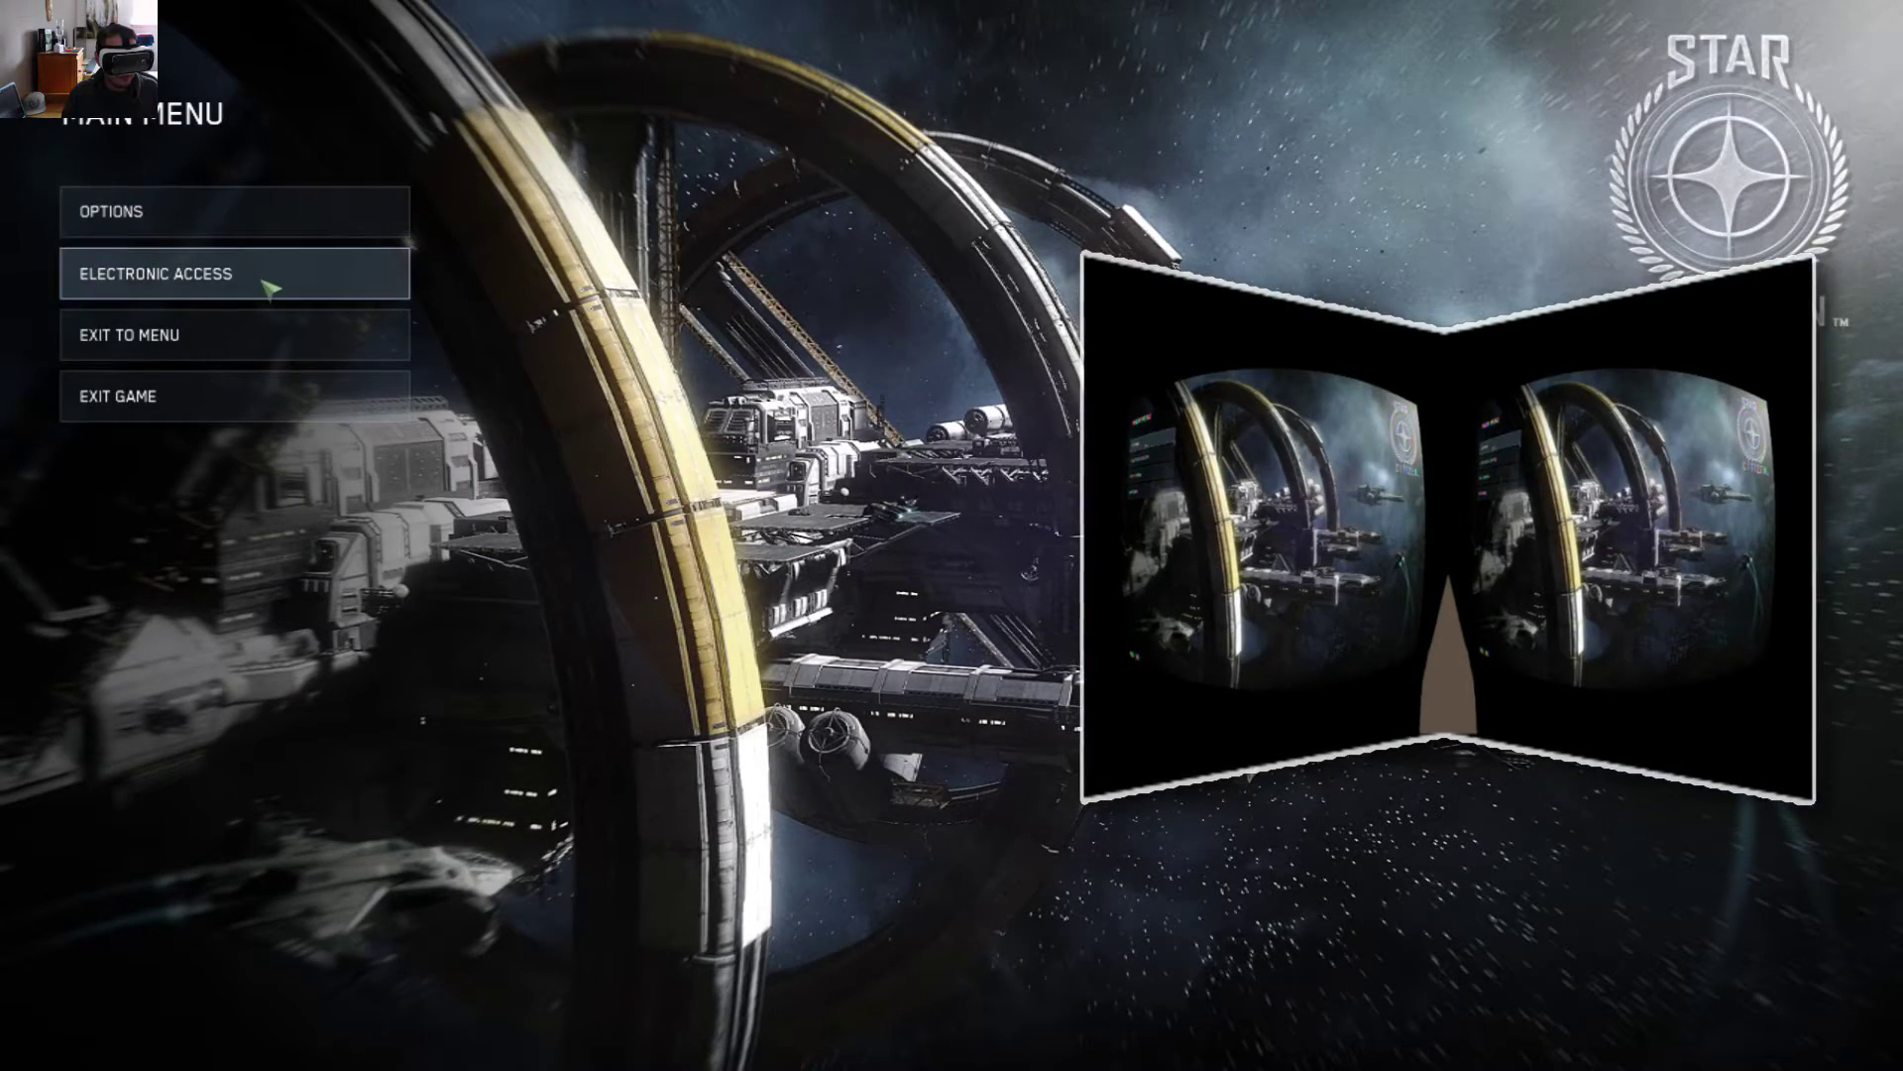
key("Escape")
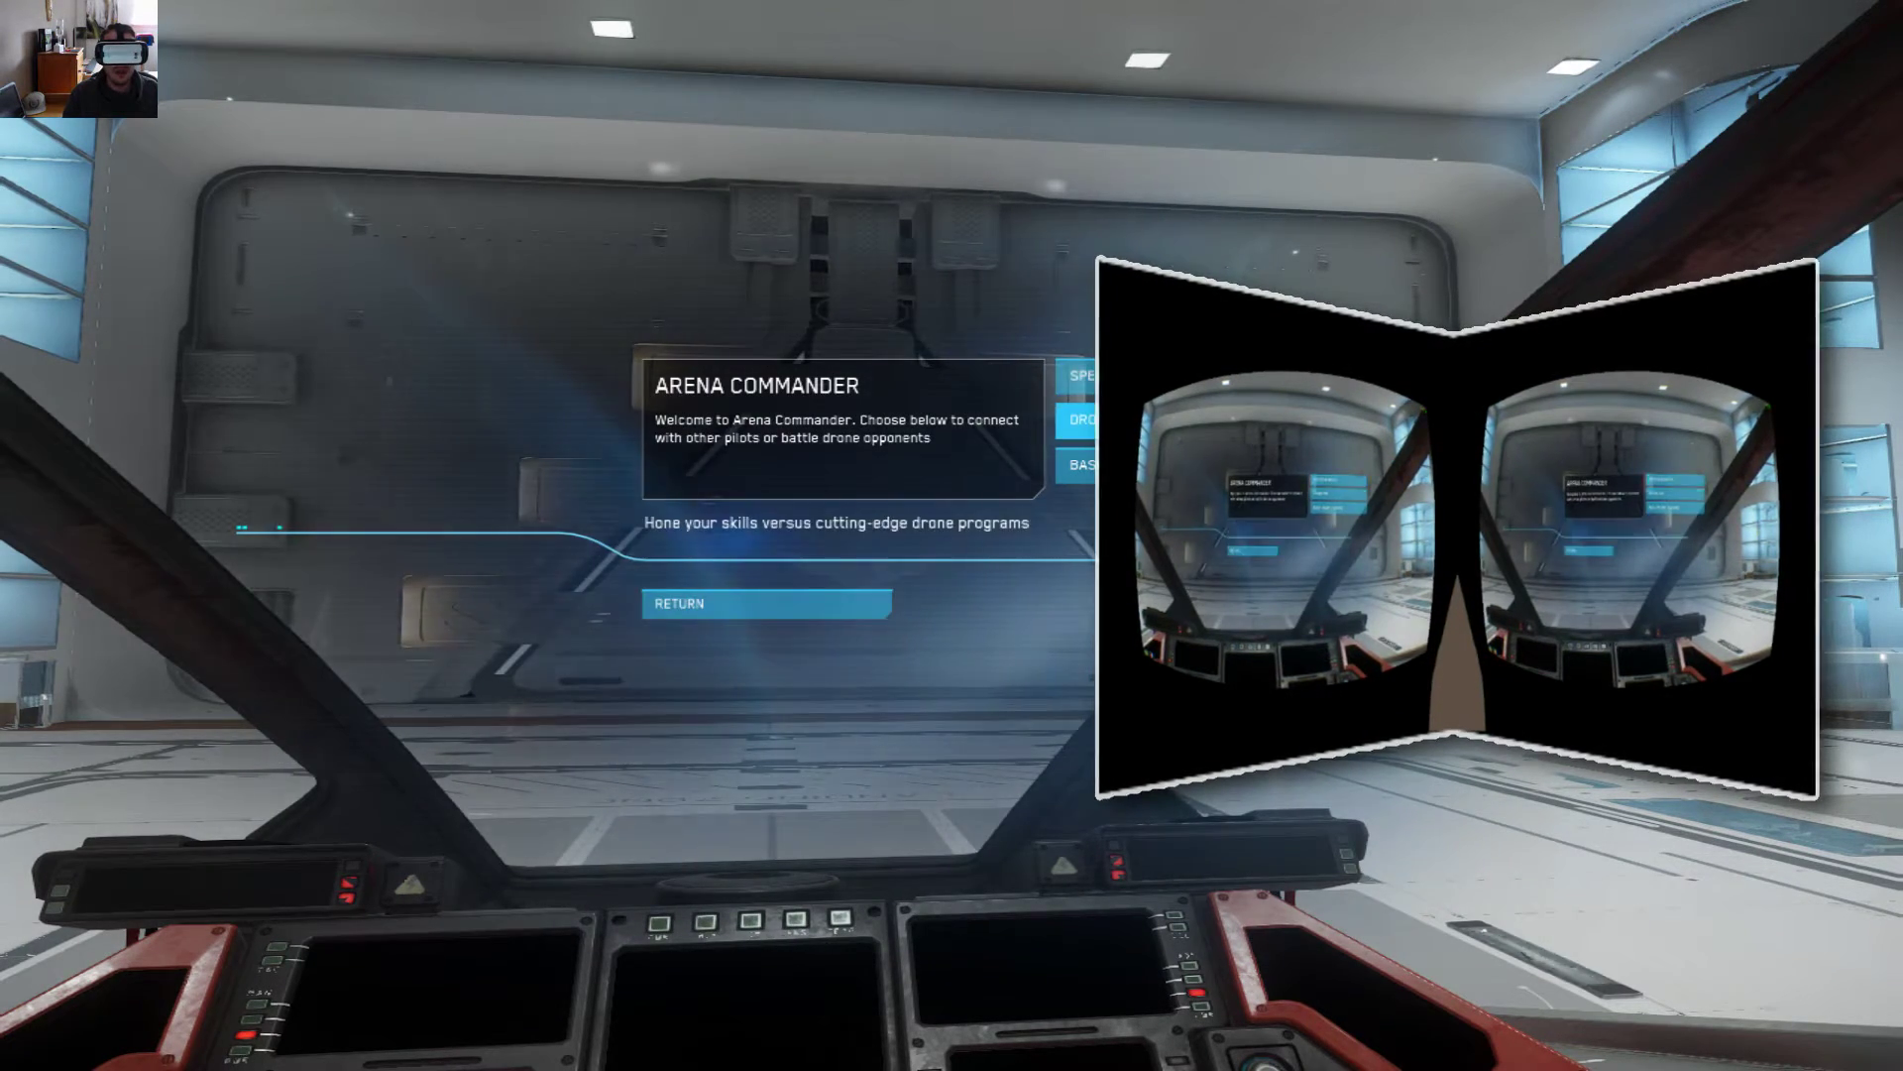
- Leave Spectrum Match for the Drone Sim's Free Flight setup in Arena Commander, and exit to the main menu
key("Escape")
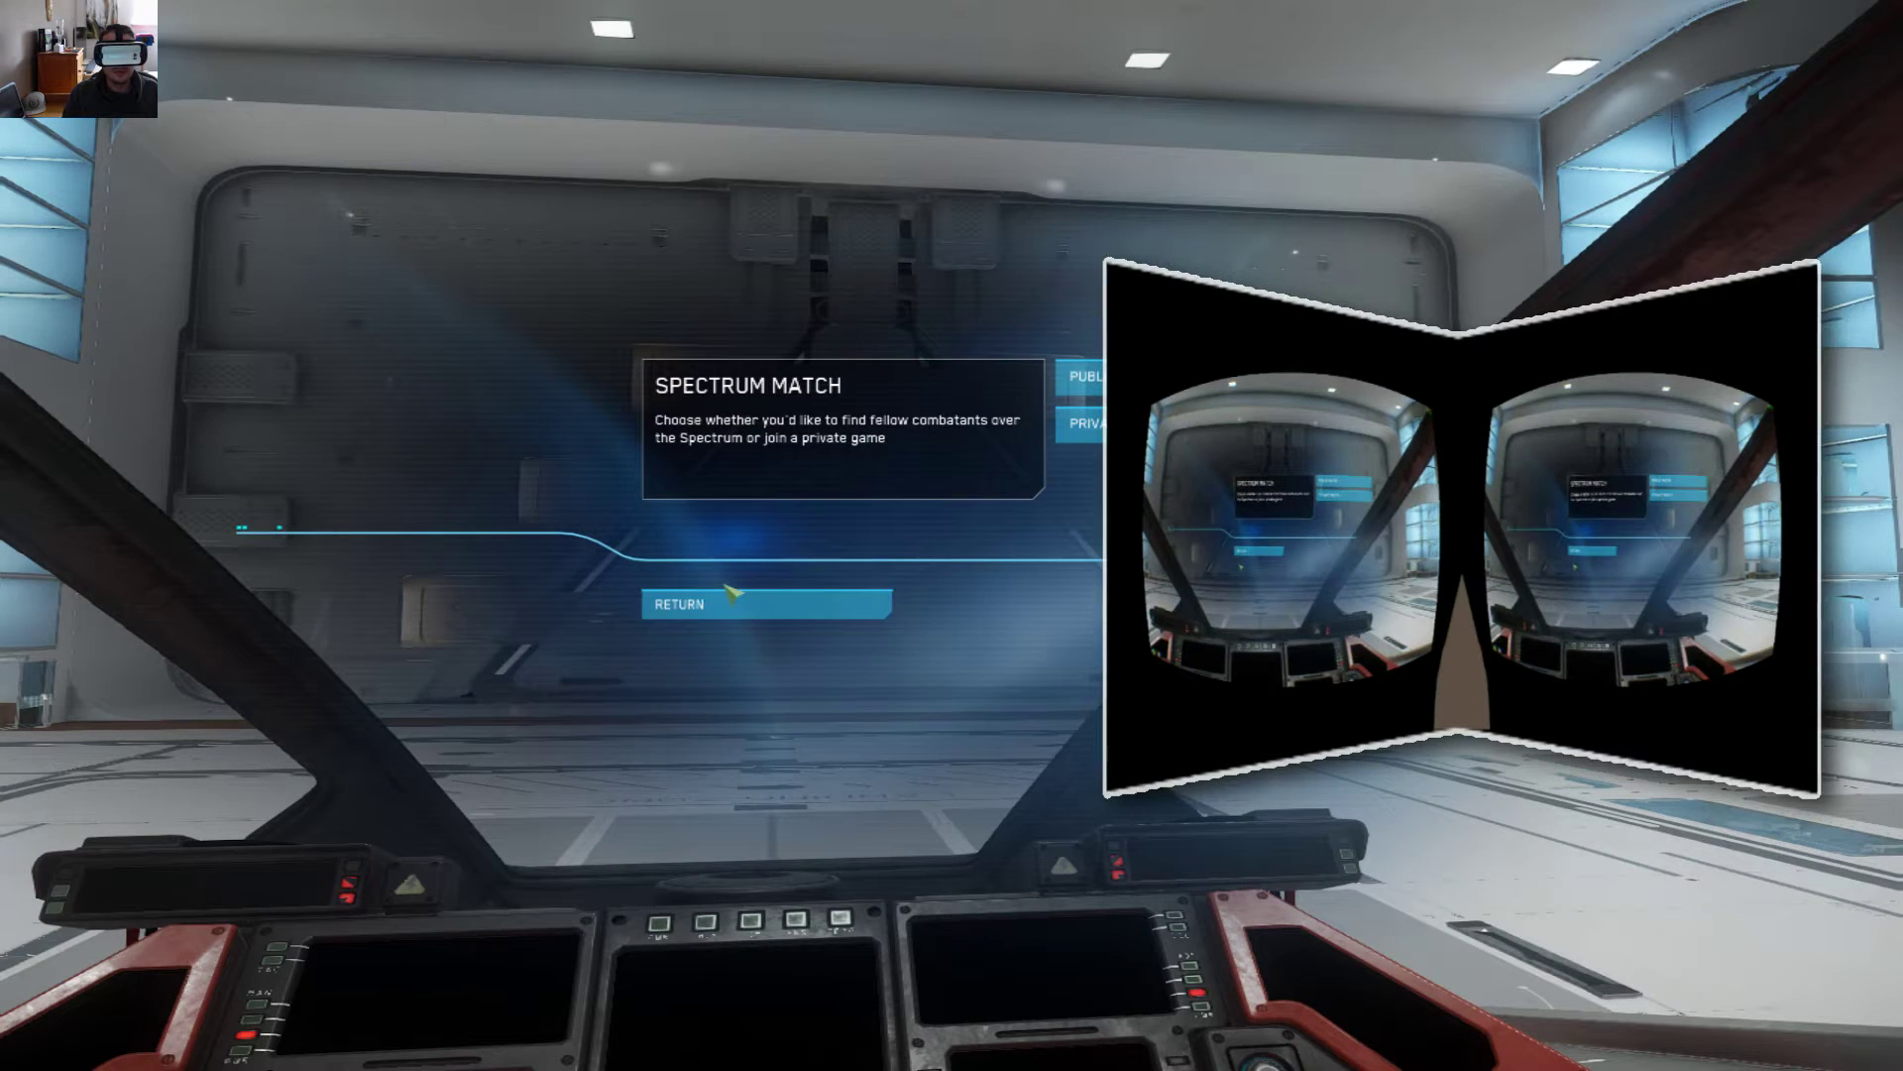
left_click(730, 595)
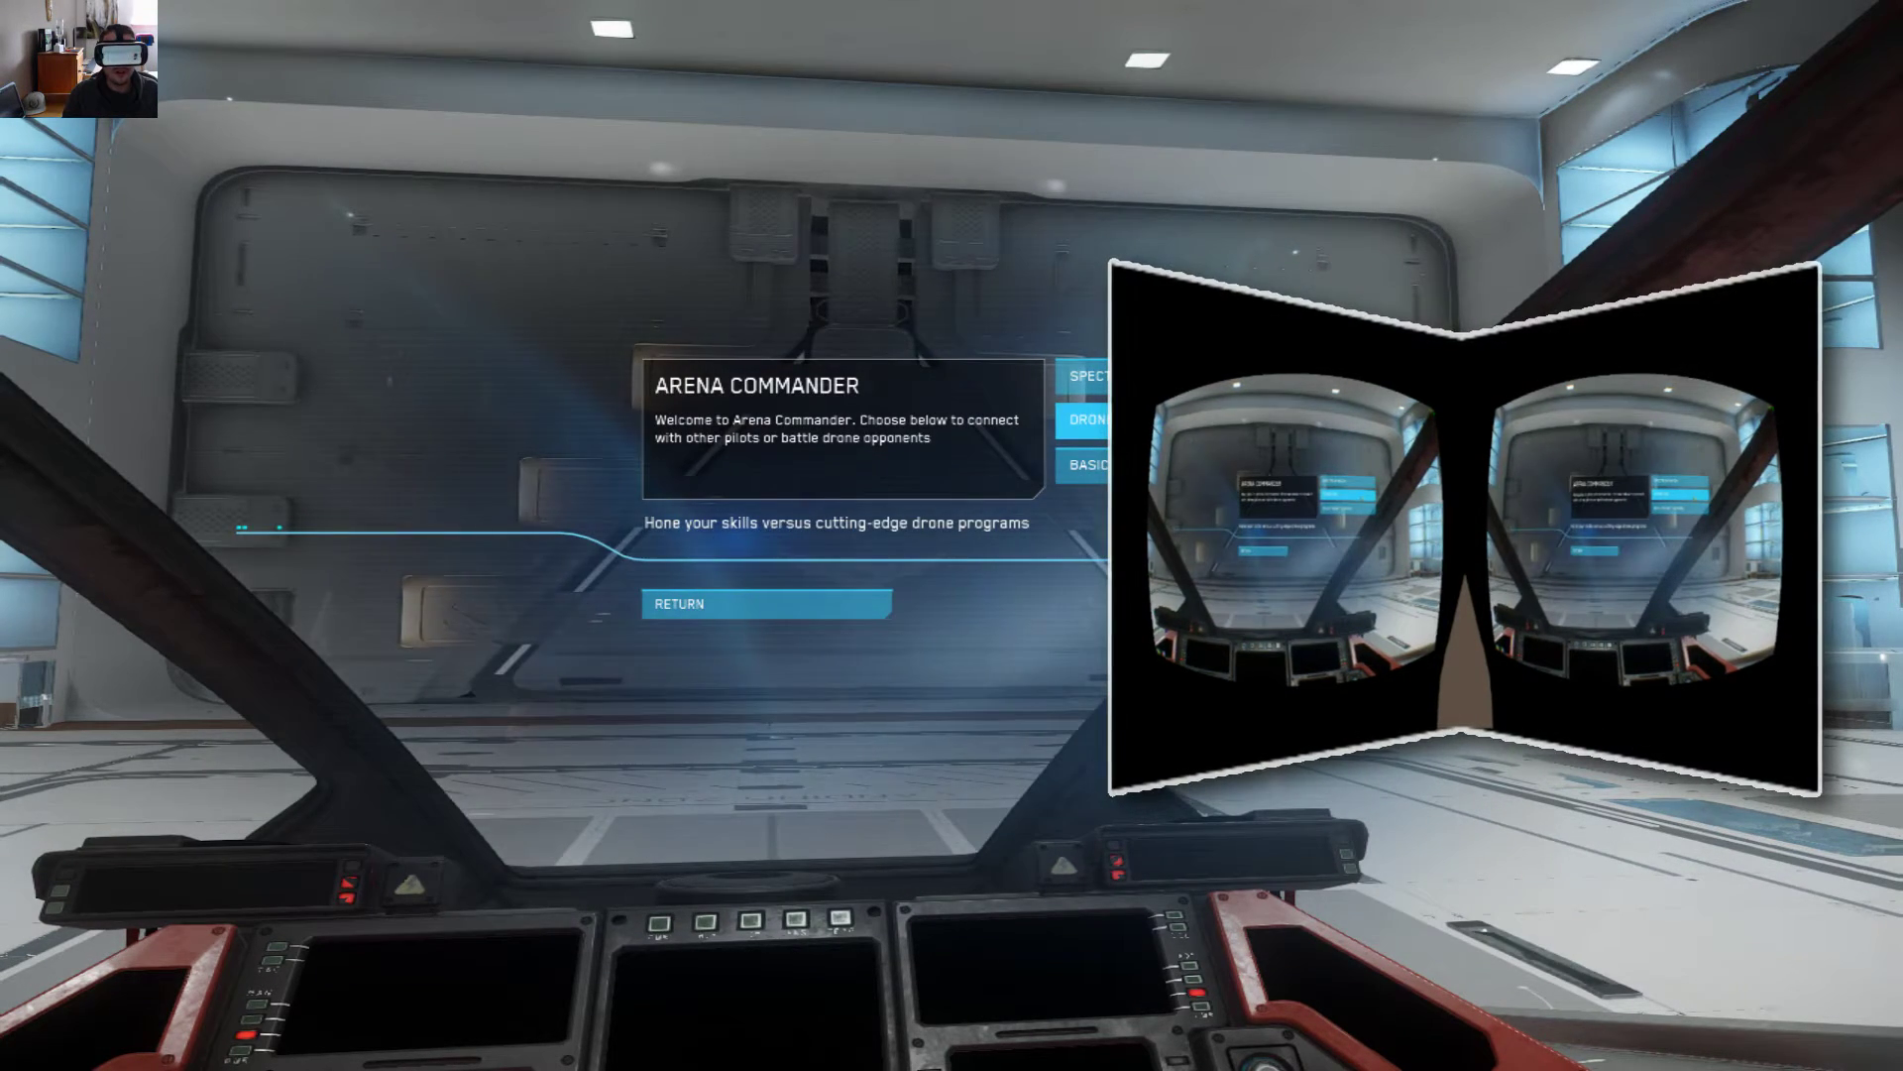
left_click(1086, 419)
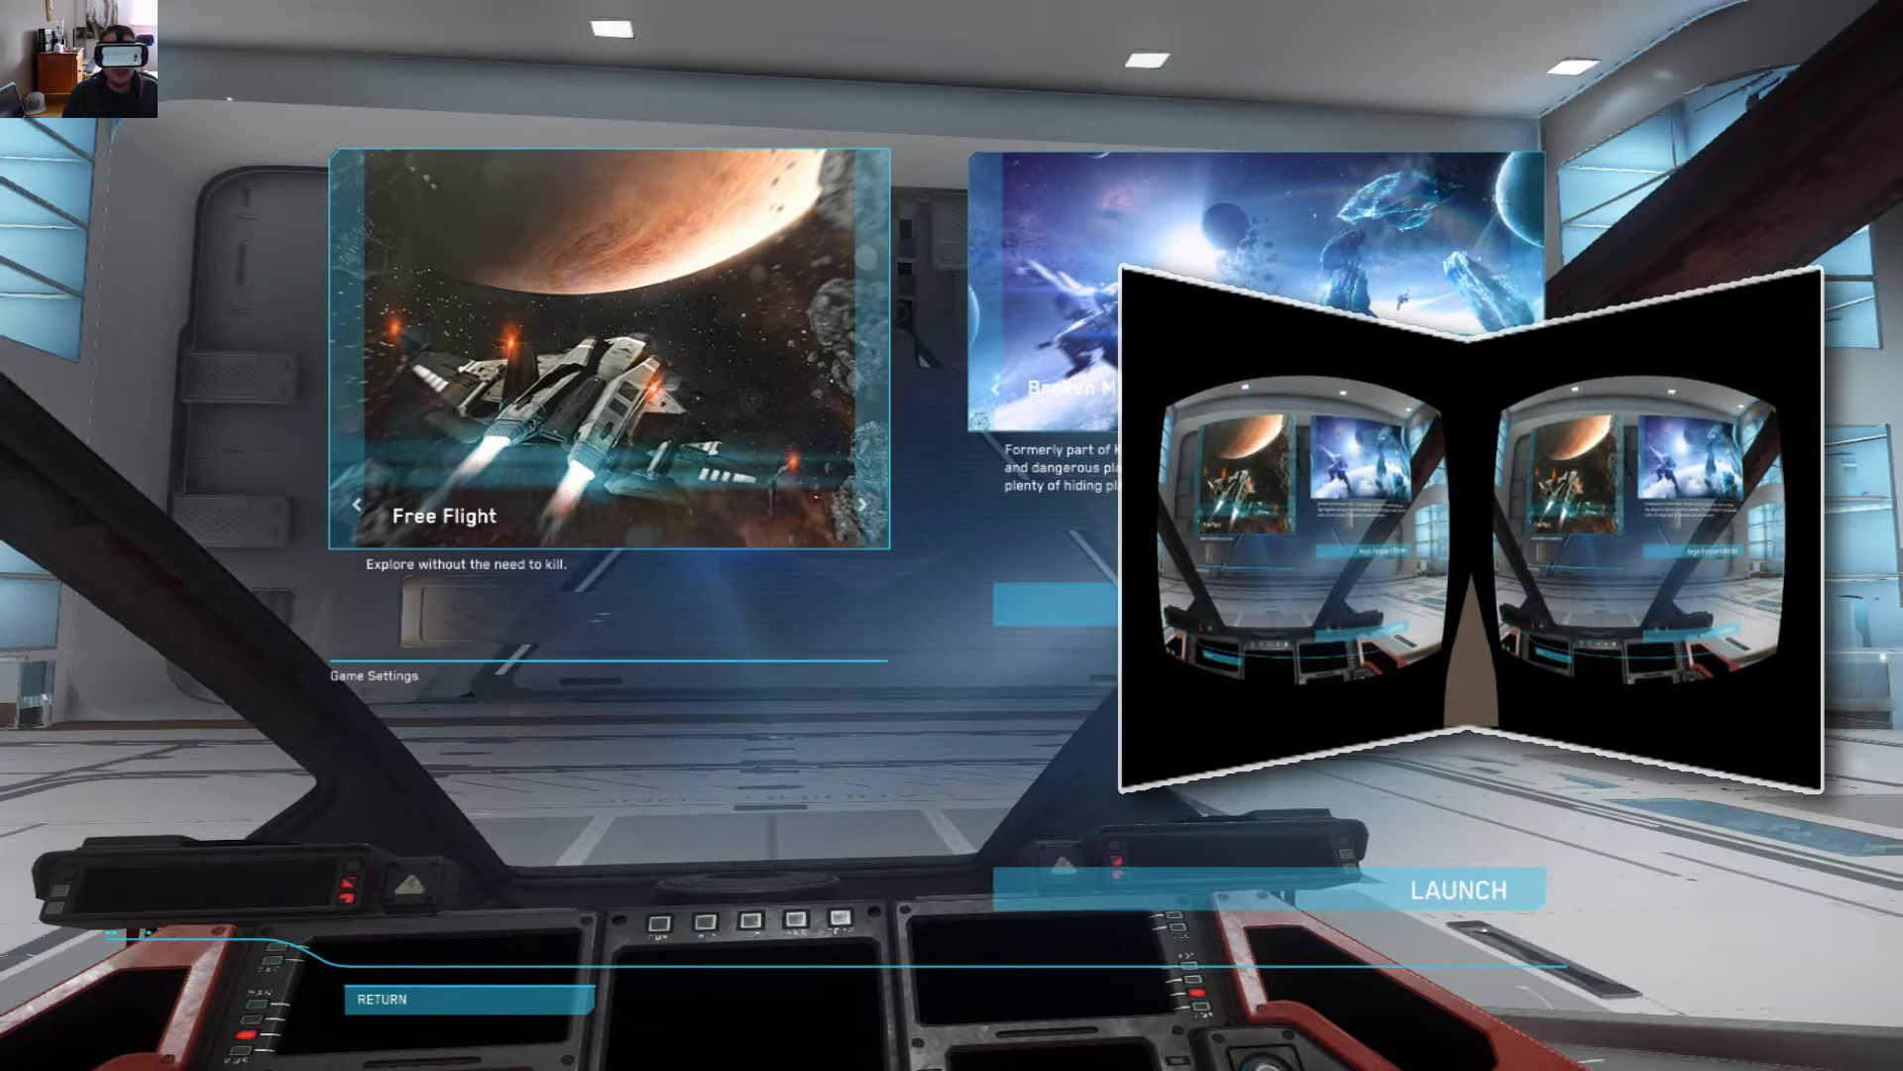
key("Return")
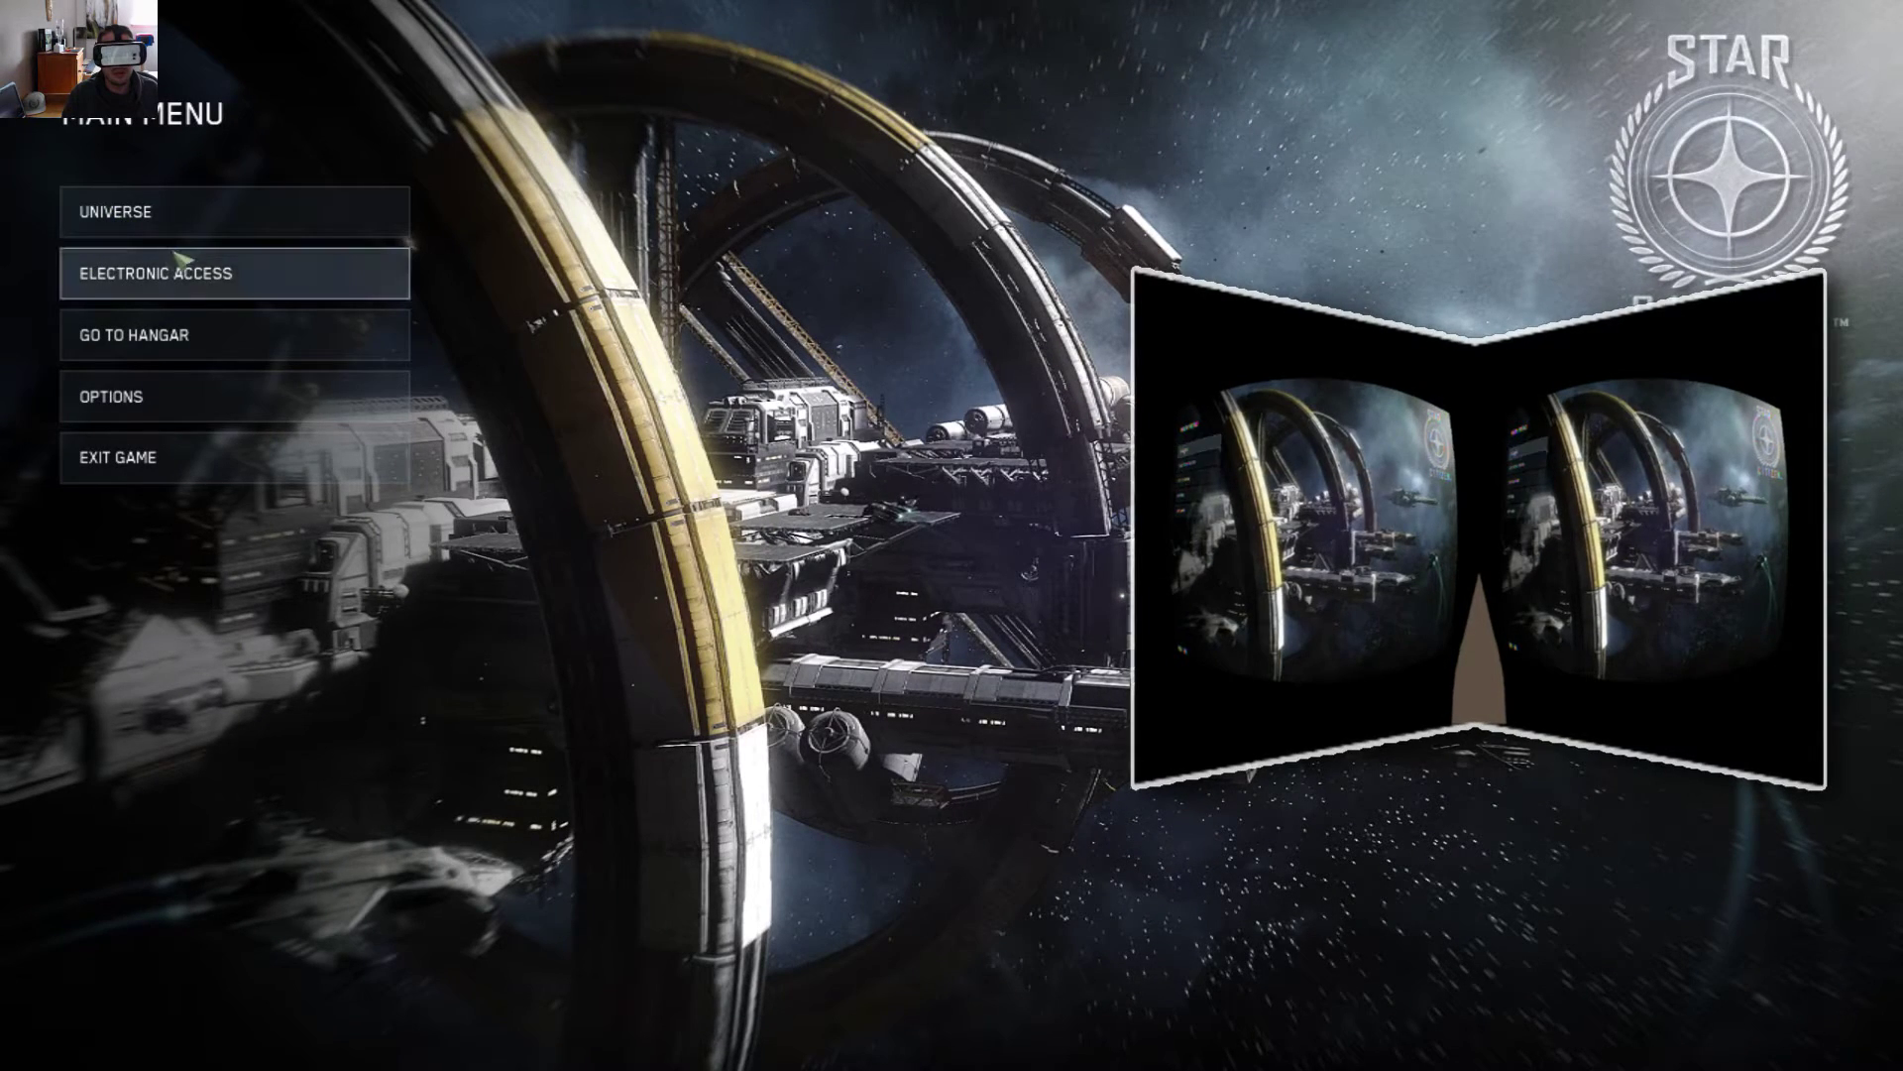
- Bring up Arena Commander from the main menu through Electronic Access and open its Drone Sim game setup
left_click(228, 282)
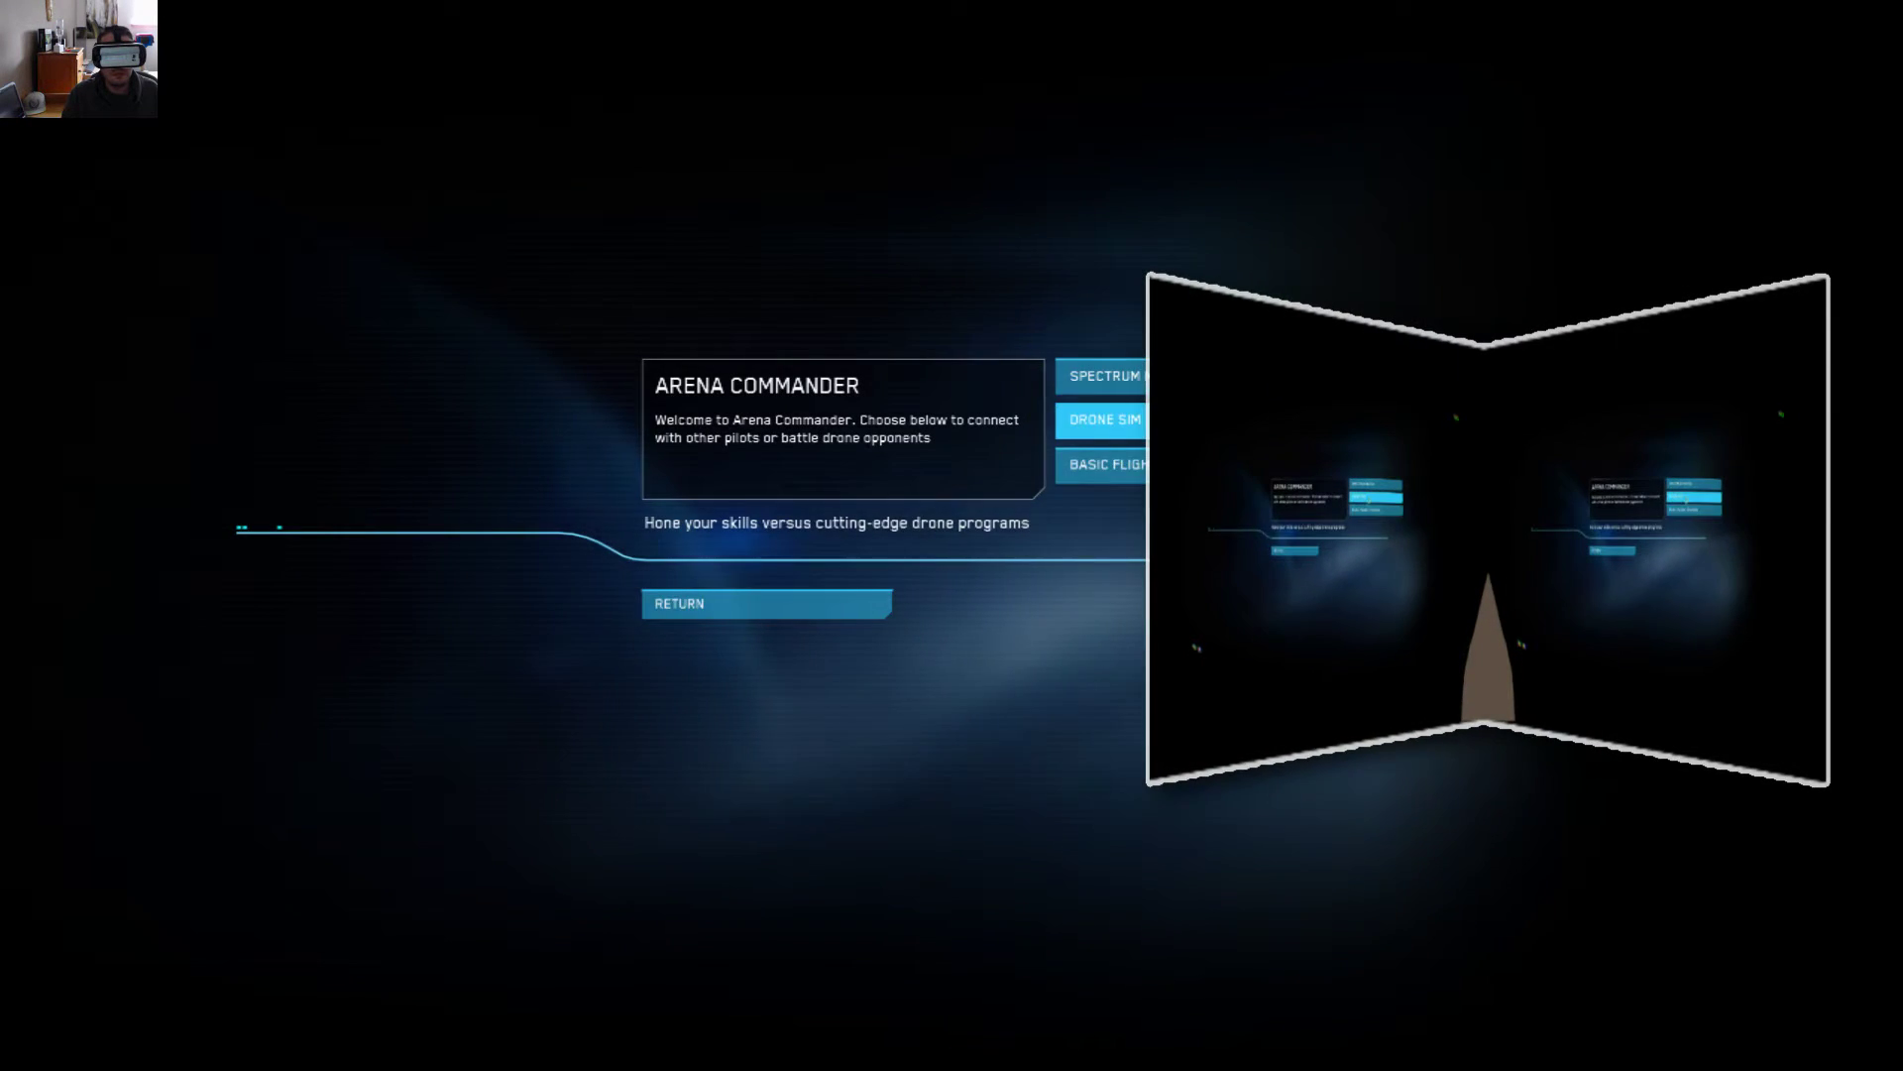
key("Return")
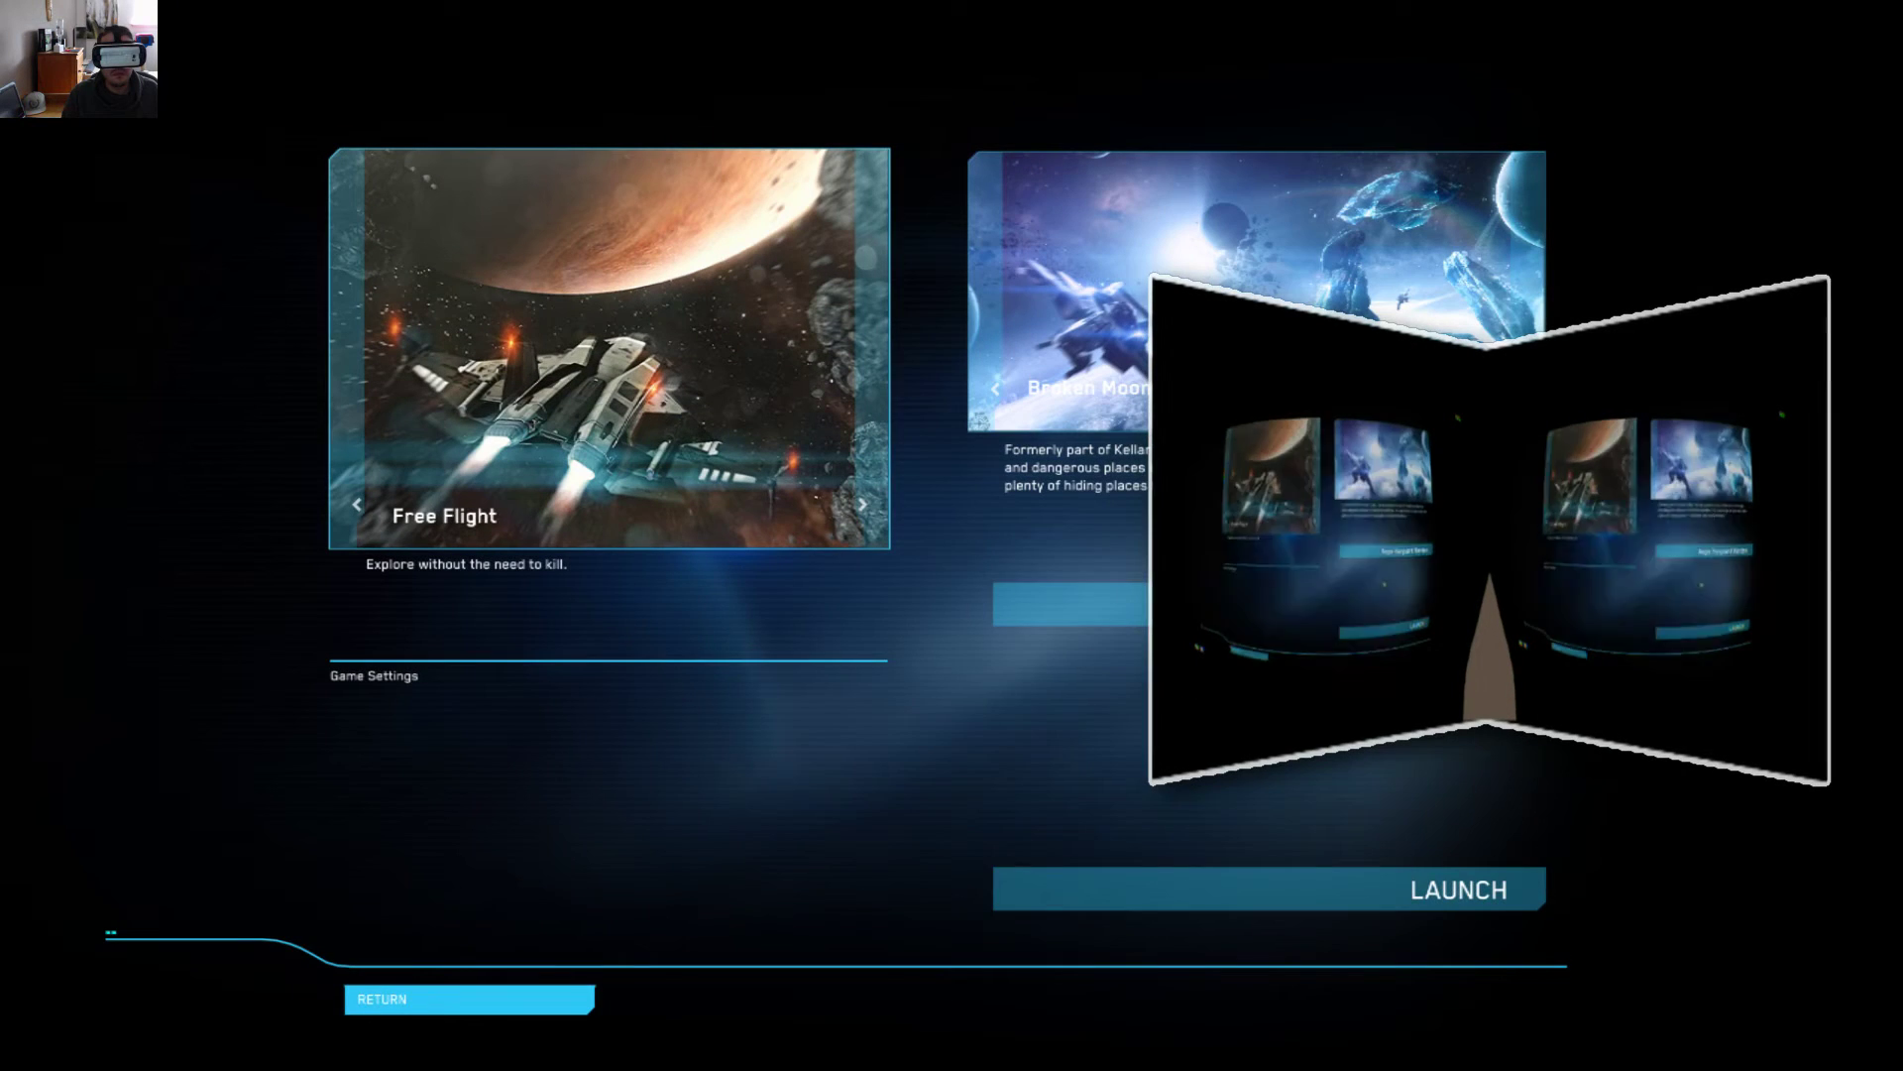